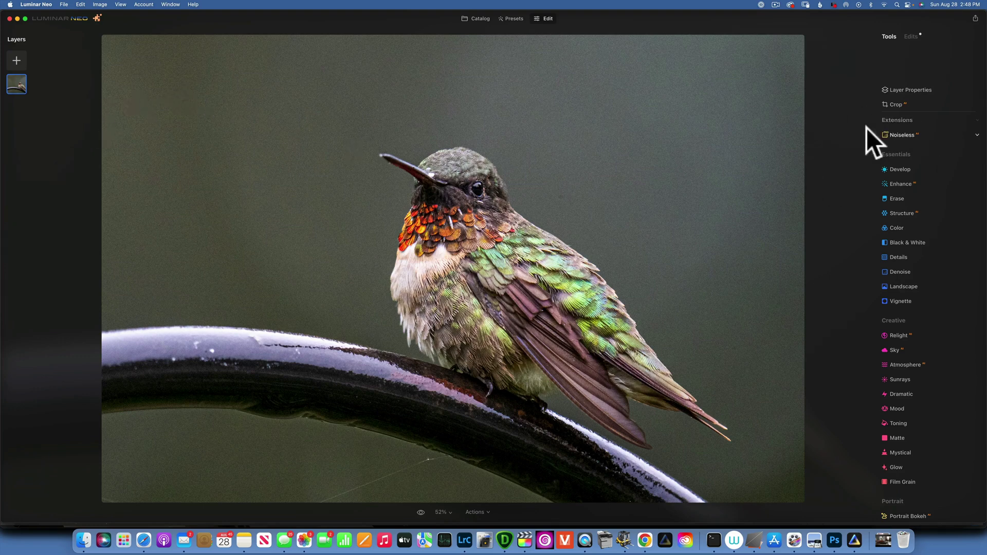
- Browse Luminar Neo's extensions, then expand the Noiseless noise-reduction settings
{"action": "left_click", "coordinate": [98, 18]}
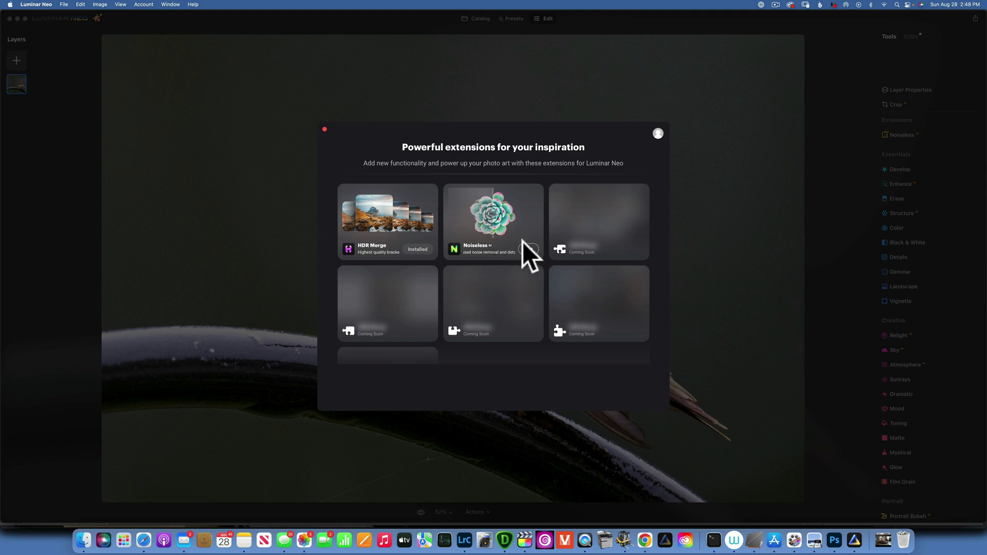
{"action": "left_click", "coordinate": [324, 127]}
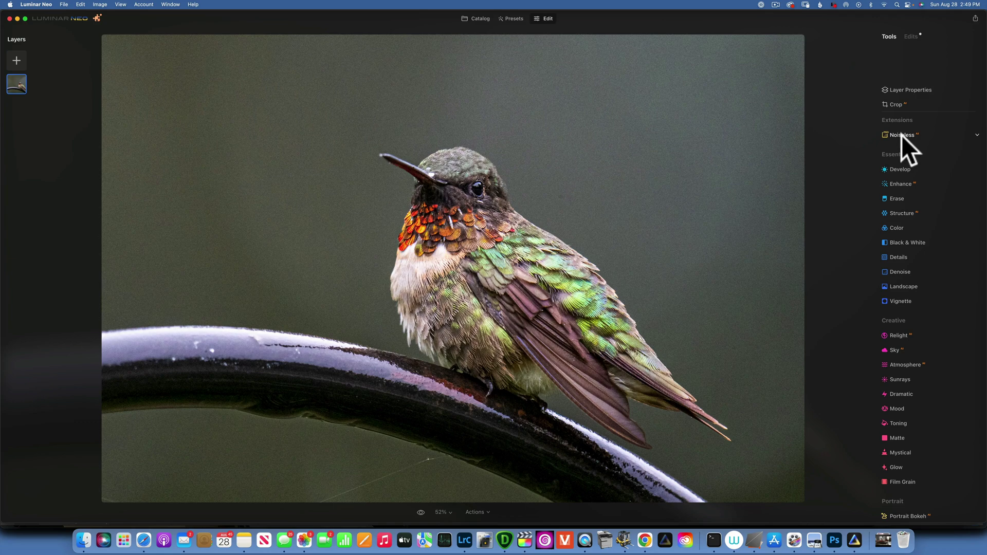
{"action": "left_click", "coordinate": [943, 135]}
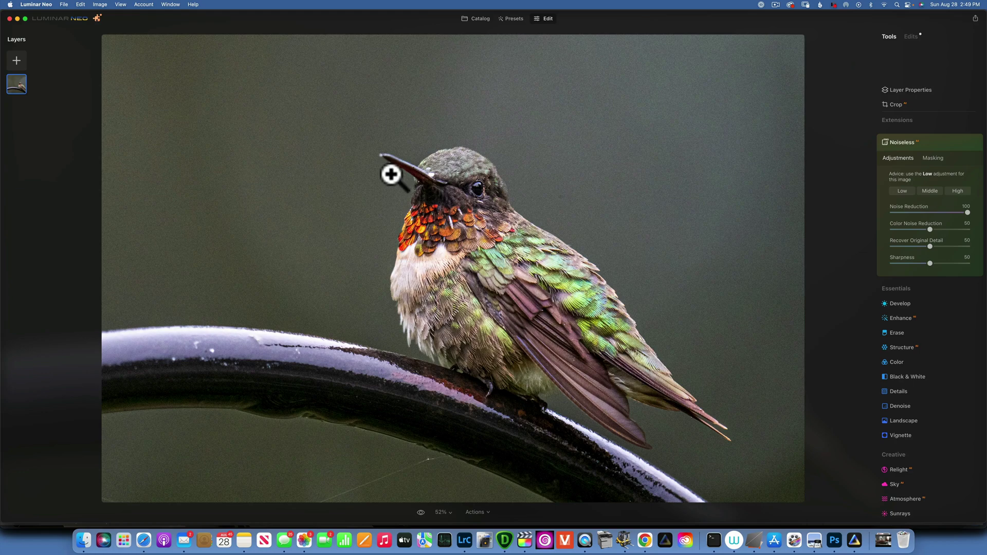
- View the hummingbird photo at 100% to inspect its head under Noiseless
{"action": "left_click", "coordinate": [444, 512]}
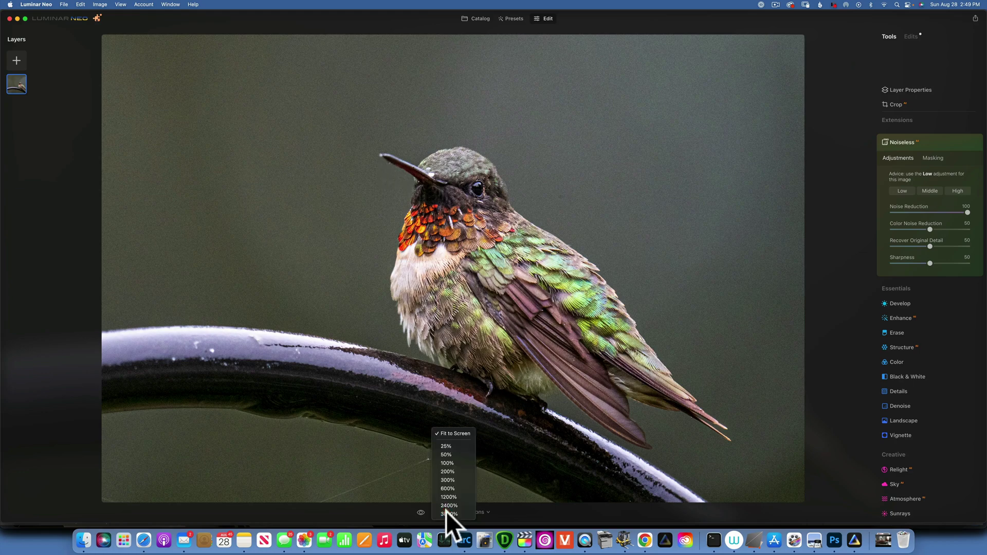
{"action": "left_click", "coordinate": [453, 464]}
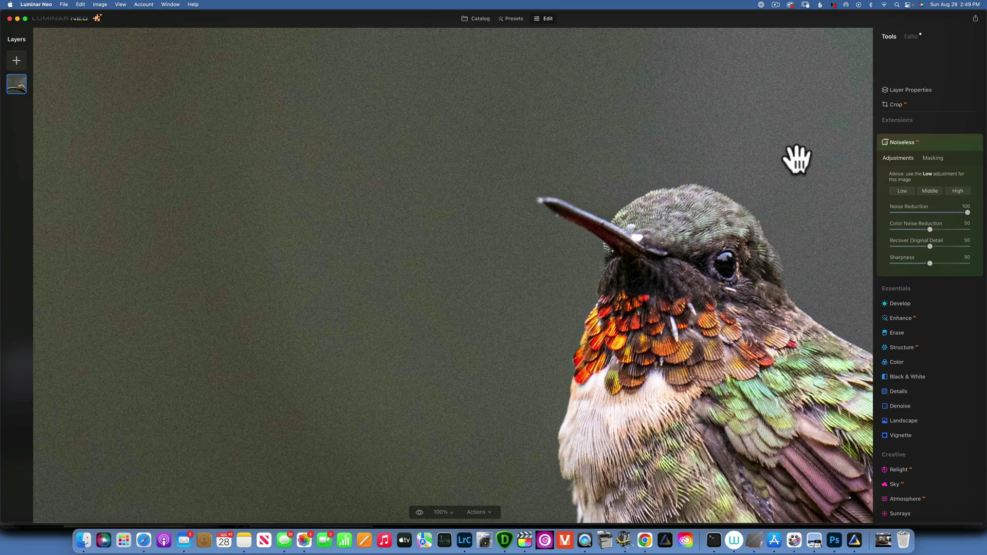
{"action": "left_click", "coordinate": [957, 191]}
{"action": "left_click", "coordinate": [900, 191]}
{"action": "left_click", "coordinate": [961, 142]}
{"action": "left_click", "coordinate": [961, 141]}
{"action": "left_click", "coordinate": [961, 141]}
{"action": "left_click_drag", "start_coordinate": [623, 238], "coordinate": [599, 227]}
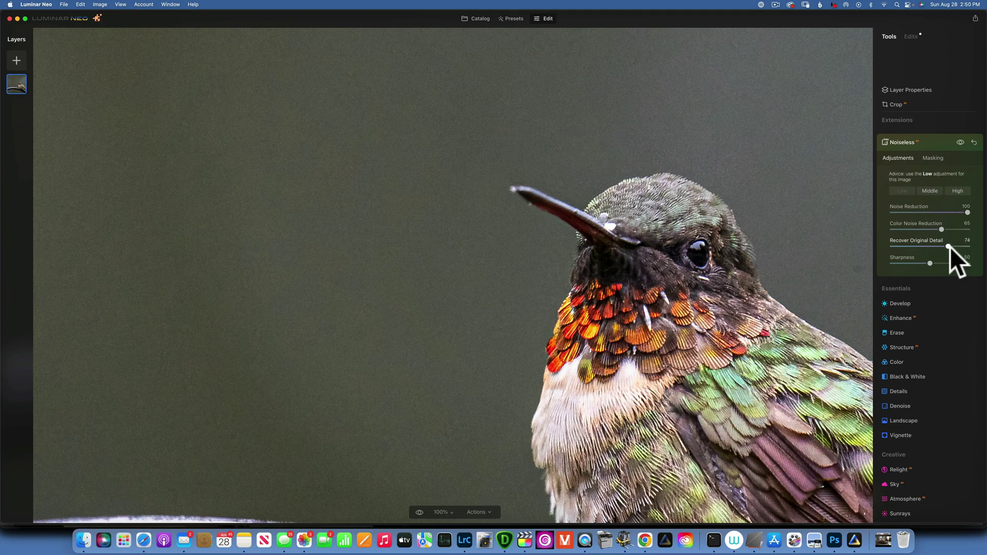
{"action": "left_click_drag", "start_coordinate": [948, 247], "coordinate": [985, 246]}
{"action": "double_click", "coordinate": [919, 240]}
{"action": "double_click", "coordinate": [915, 222]}
{"action": "left_click_drag", "start_coordinate": [930, 264], "coordinate": [979, 276]}
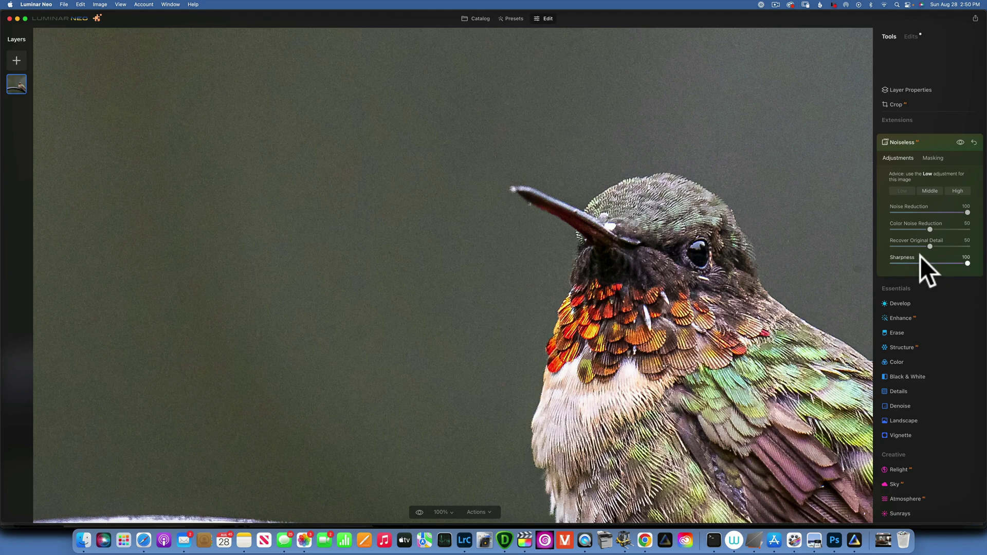
{"action": "double_click", "coordinate": [905, 258]}
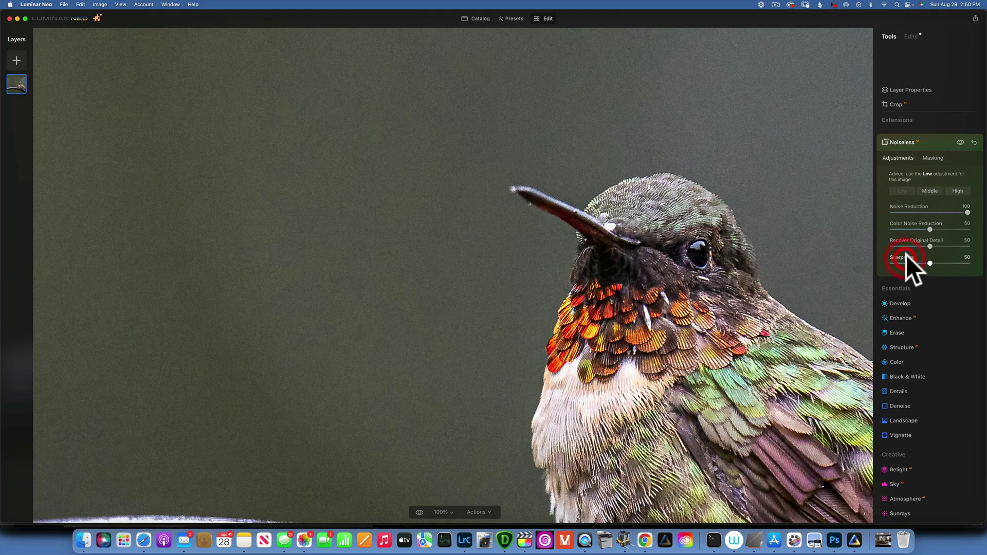
{"action": "left_click", "coordinate": [900, 190]}
{"action": "left_click", "coordinate": [974, 144]}
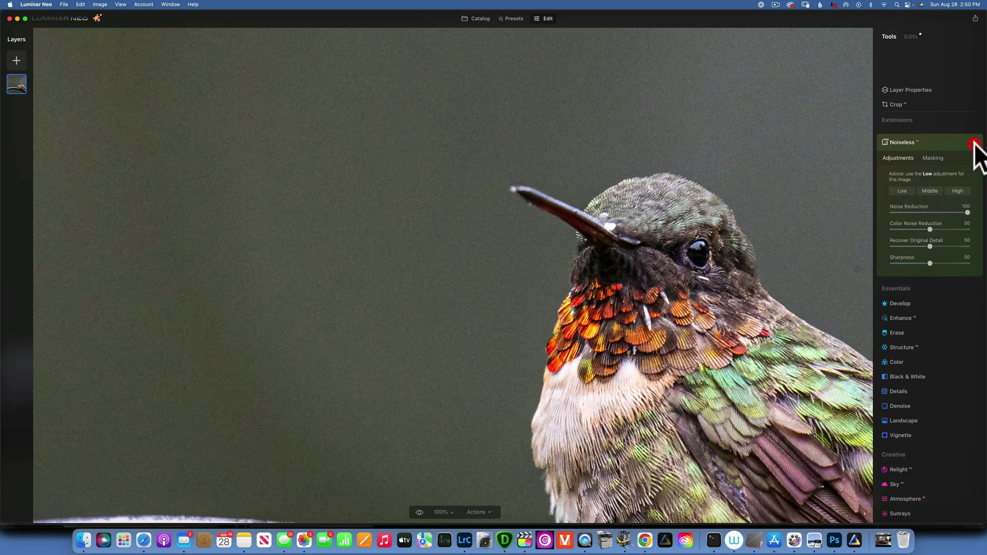
{"action": "left_click", "coordinate": [899, 190]}
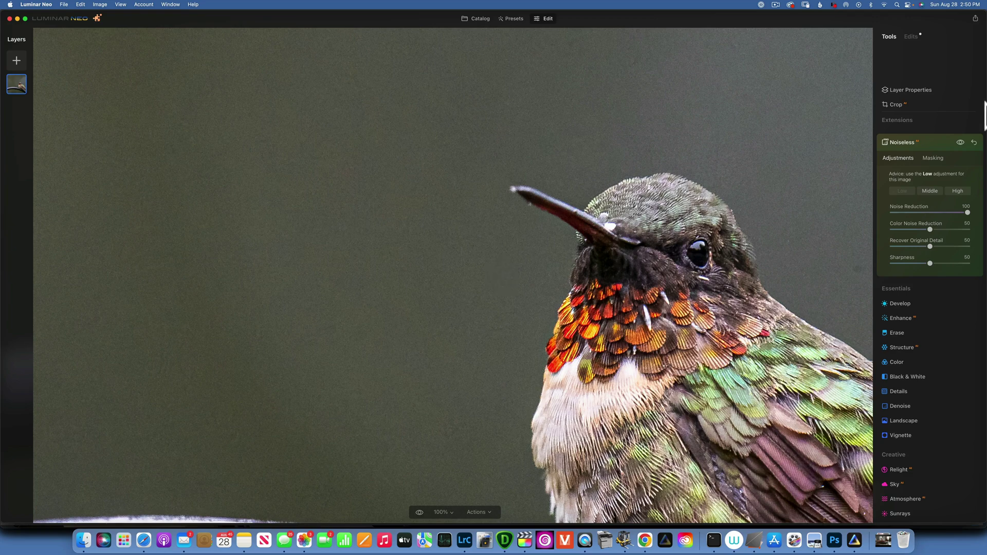
{"action": "left_click", "coordinate": [975, 143]}
- Duplicate the hummingbird photo layer and hide the top copy
{"action": "key", "text": "d"}
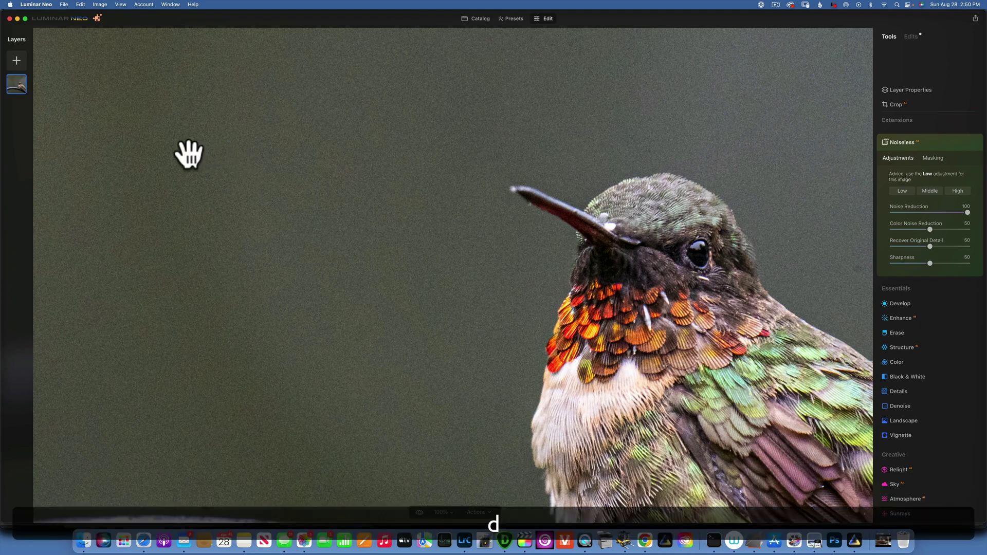
{"action": "left_click", "coordinate": [183, 151]}
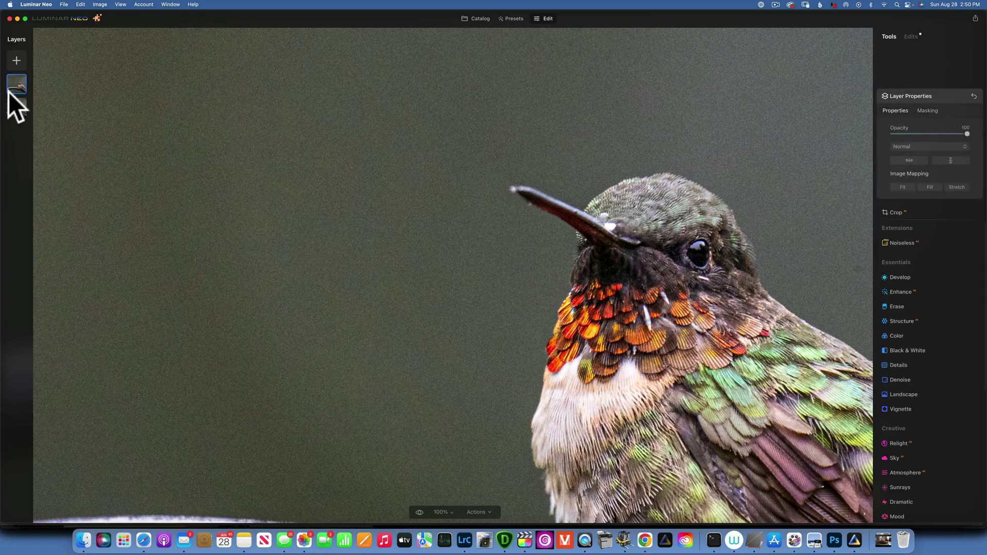
{"action": "left_click", "coordinate": [14, 109]}
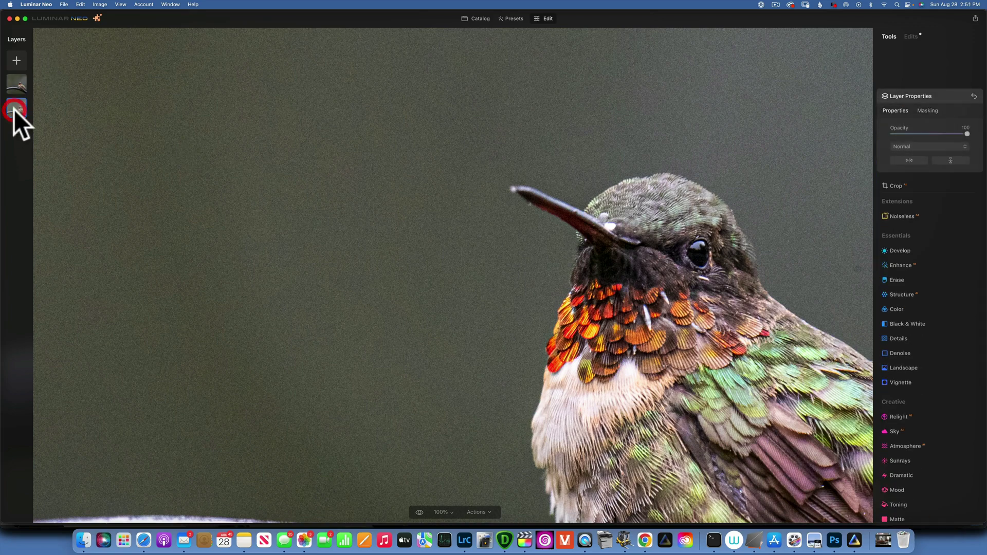
{"action": "right_click", "coordinate": [21, 81]}
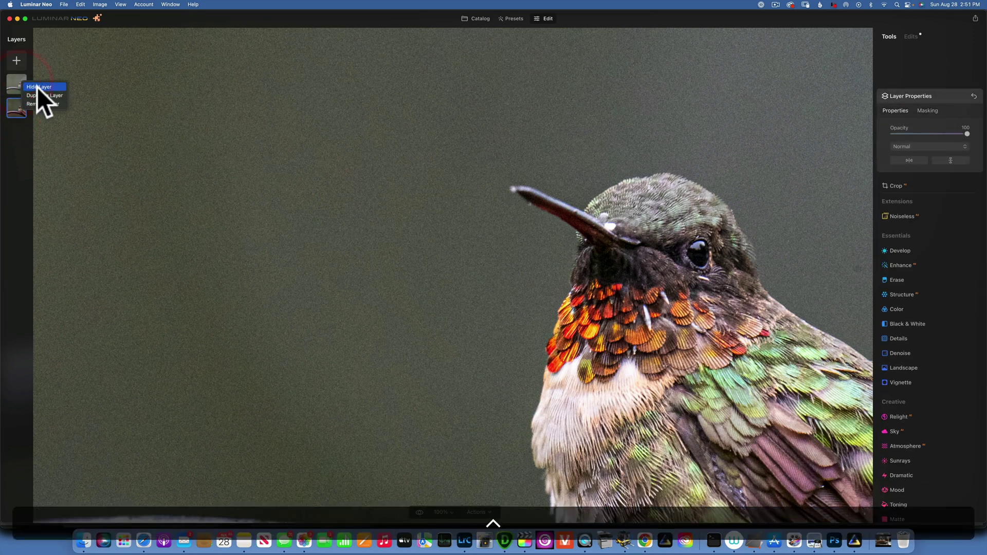
{"action": "left_click", "coordinate": [38, 87]}
- Apply the Low Noiseless preset to the second layer, then show the top layer again
{"action": "left_click", "coordinate": [18, 106]}
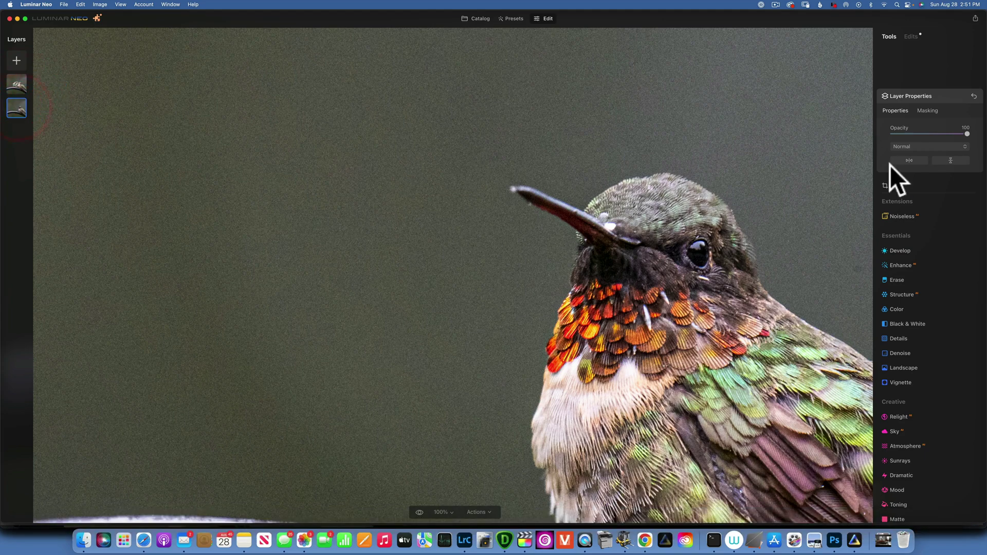
{"action": "left_click", "coordinate": [902, 216]}
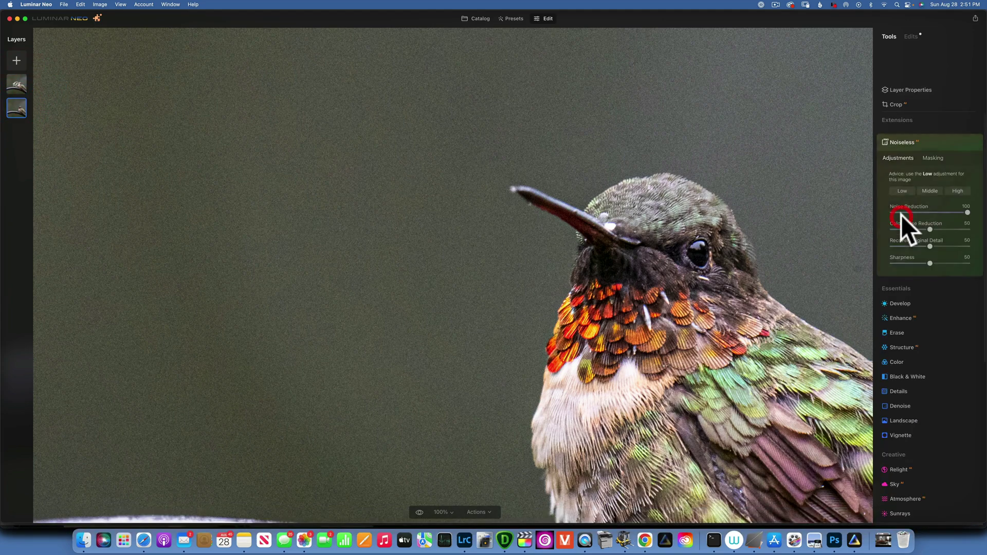
{"action": "left_click", "coordinate": [899, 188]}
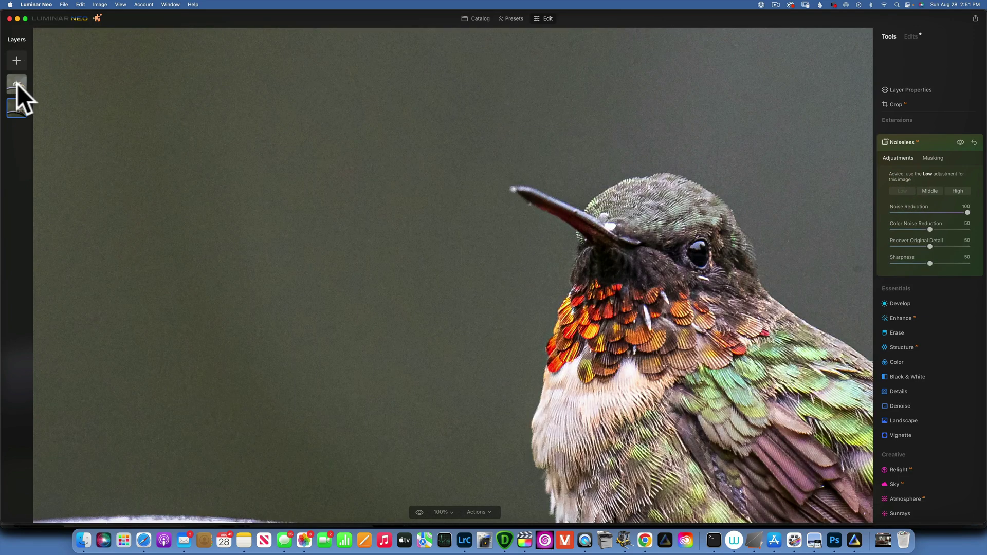
{"action": "right_click", "coordinate": [17, 84]}
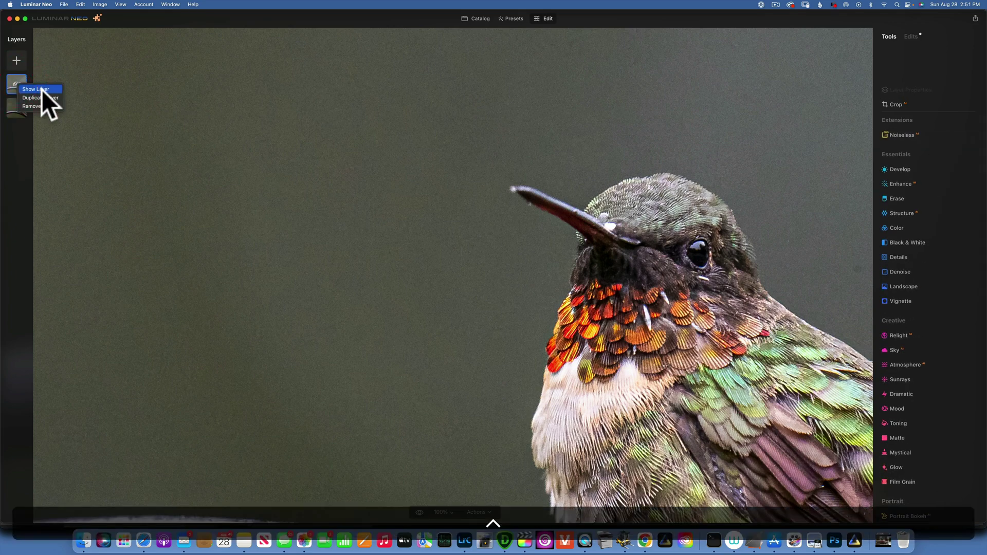
{"action": "left_click", "coordinate": [42, 89]}
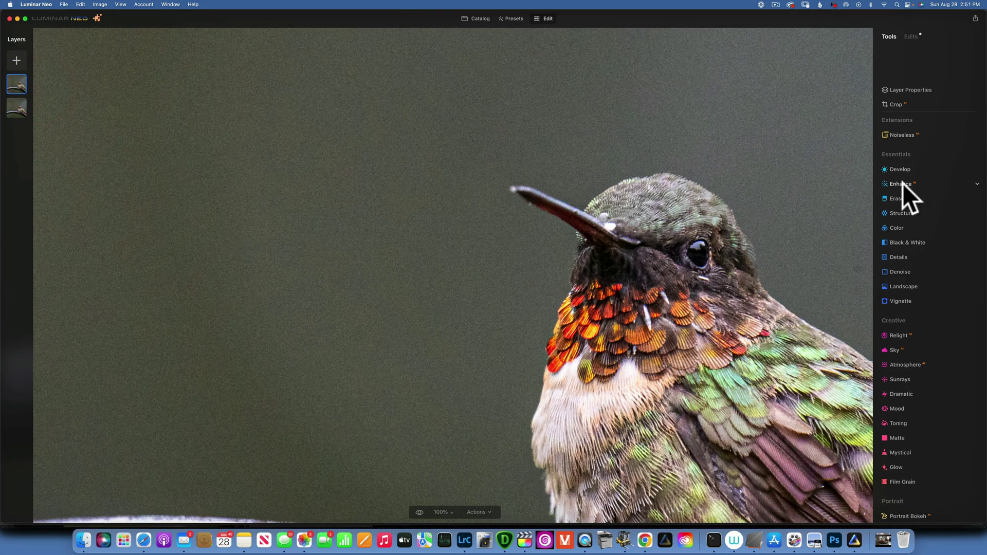
- Hide the Noiseless layer and set the top layer's Denoise Luminosity and Color reduction
{"action": "right_click", "coordinate": [15, 105]}
{"action": "left_click", "coordinate": [29, 110]}
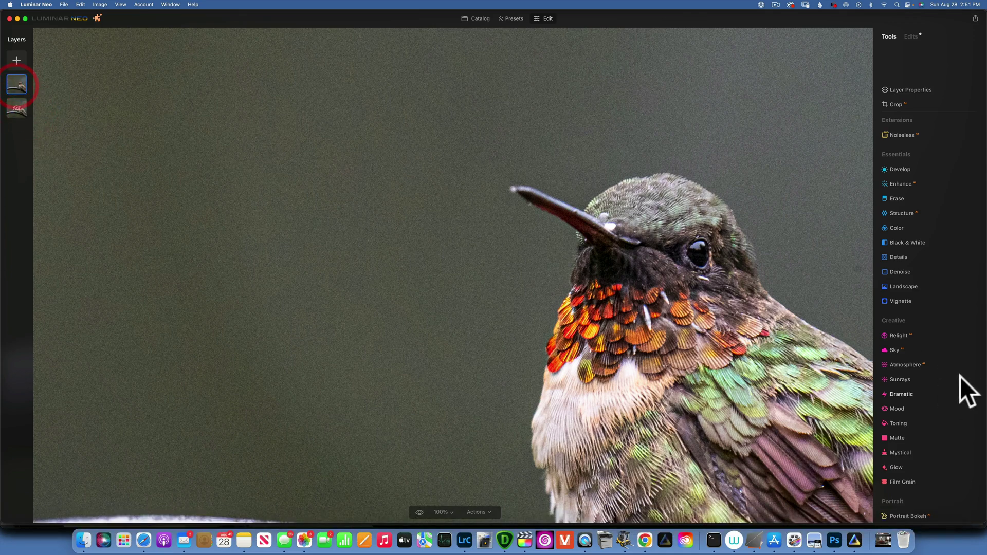
{"action": "left_click", "coordinate": [899, 270]}
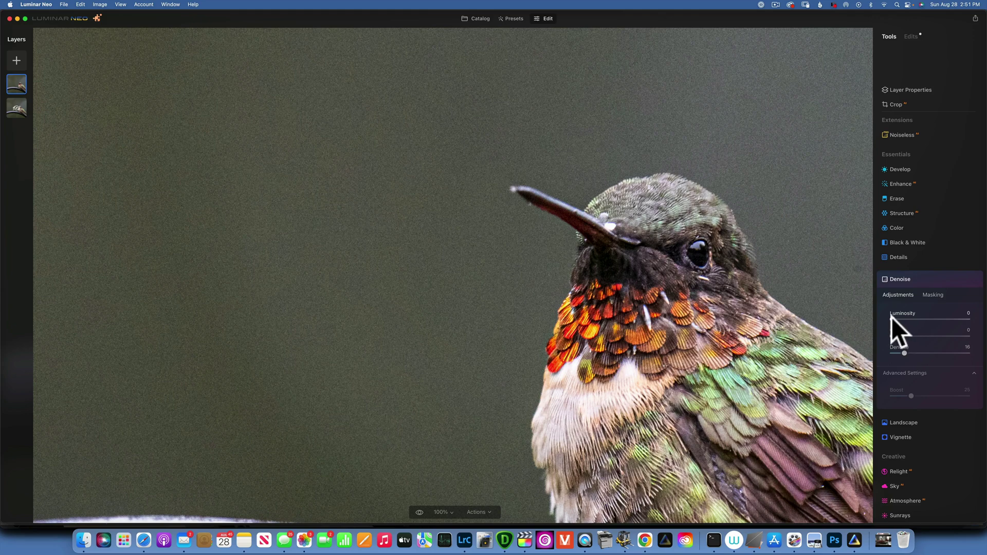
{"action": "left_click_drag", "start_coordinate": [893, 319], "coordinate": [967, 322]}
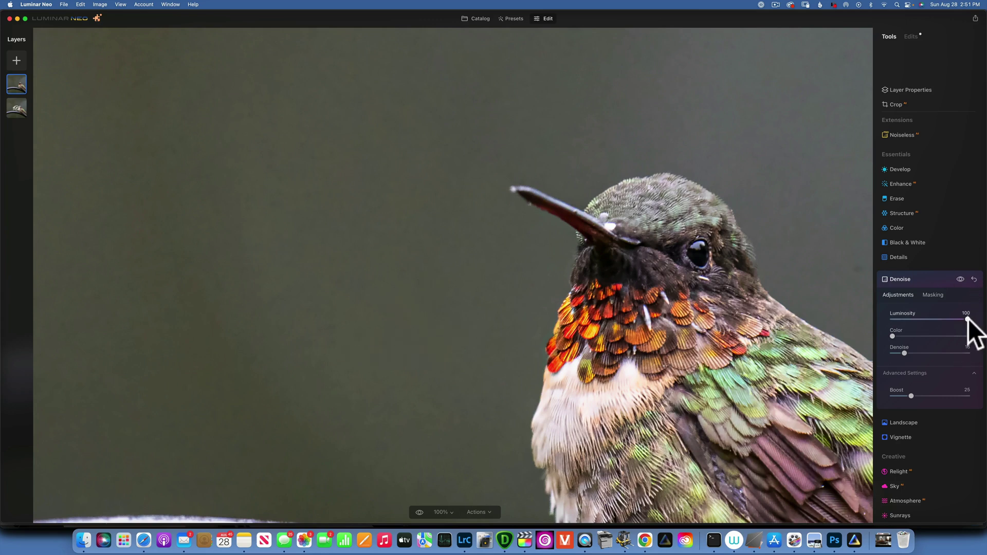
{"action": "left_click_drag", "start_coordinate": [967, 320], "coordinate": [948, 317]}
{"action": "left_click", "coordinate": [943, 318]}
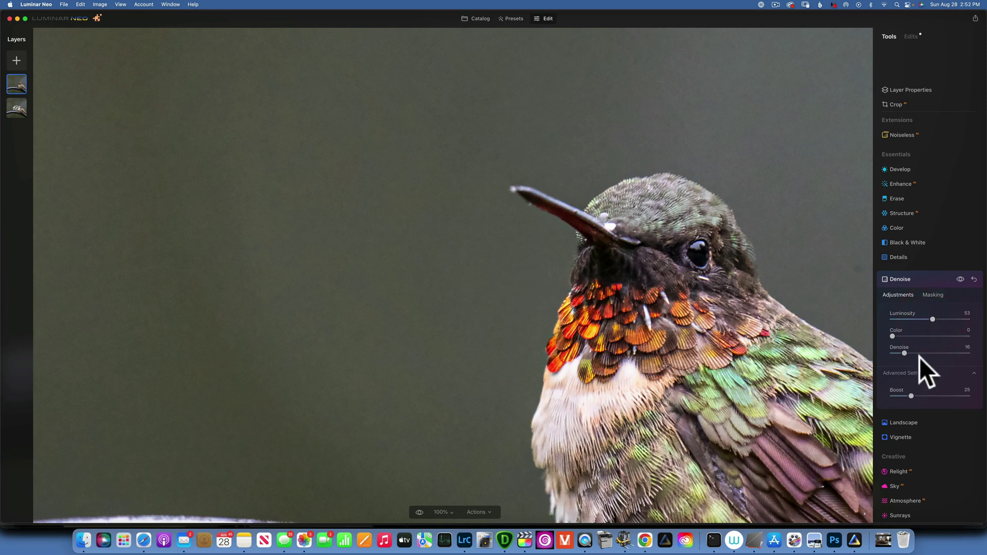
{"action": "left_click", "coordinate": [896, 338]}
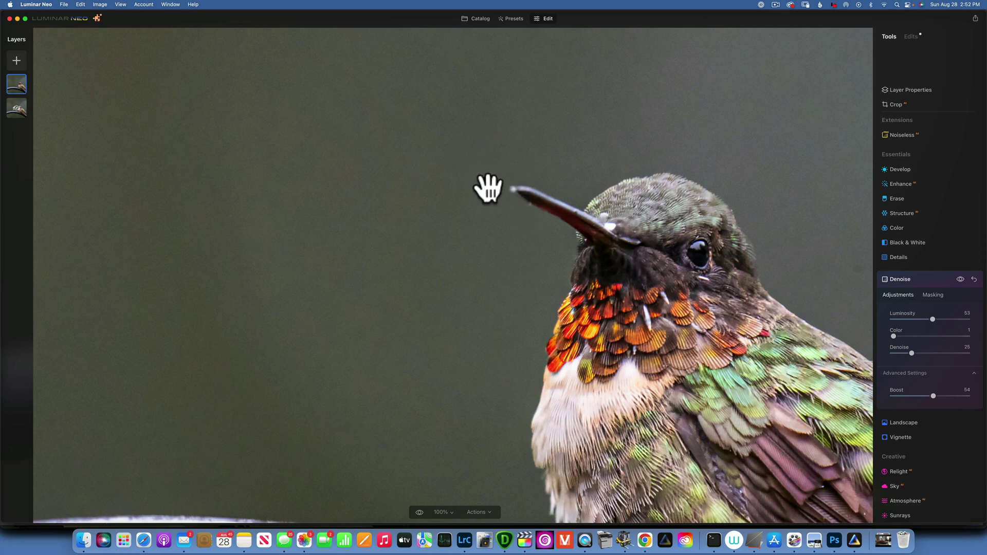
{"action": "right_click", "coordinate": [16, 82]}
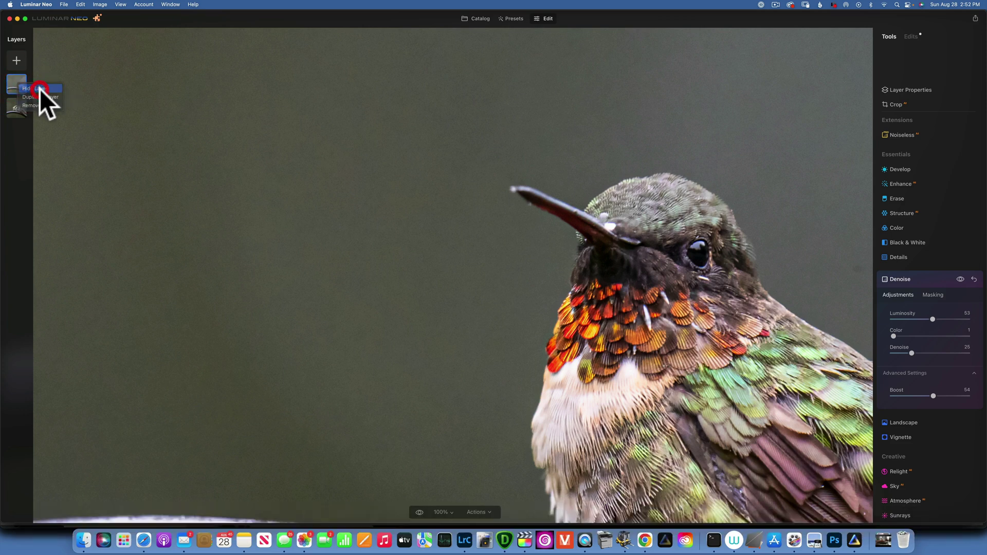
{"action": "left_click", "coordinate": [39, 89]}
{"action": "right_click", "coordinate": [14, 107]}
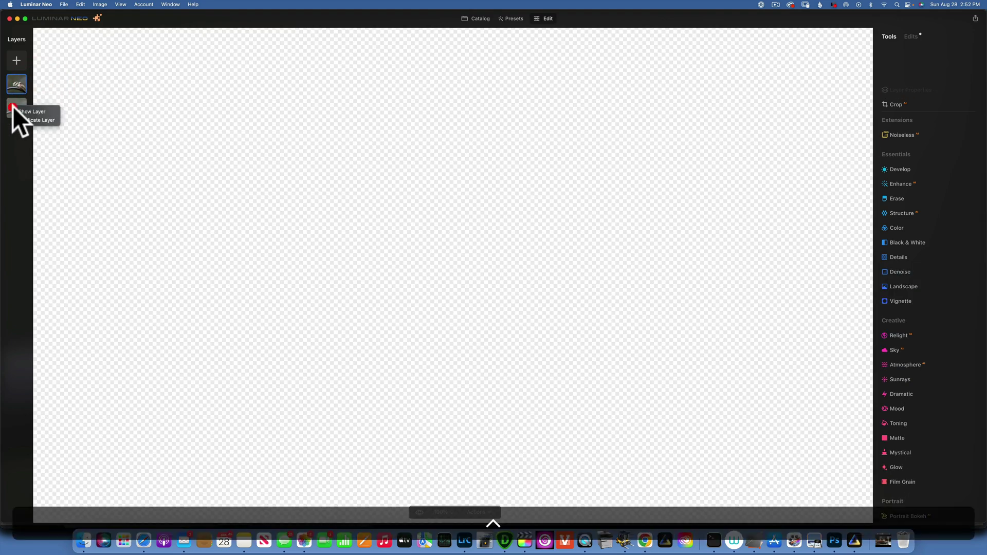
{"action": "left_click", "coordinate": [26, 111]}
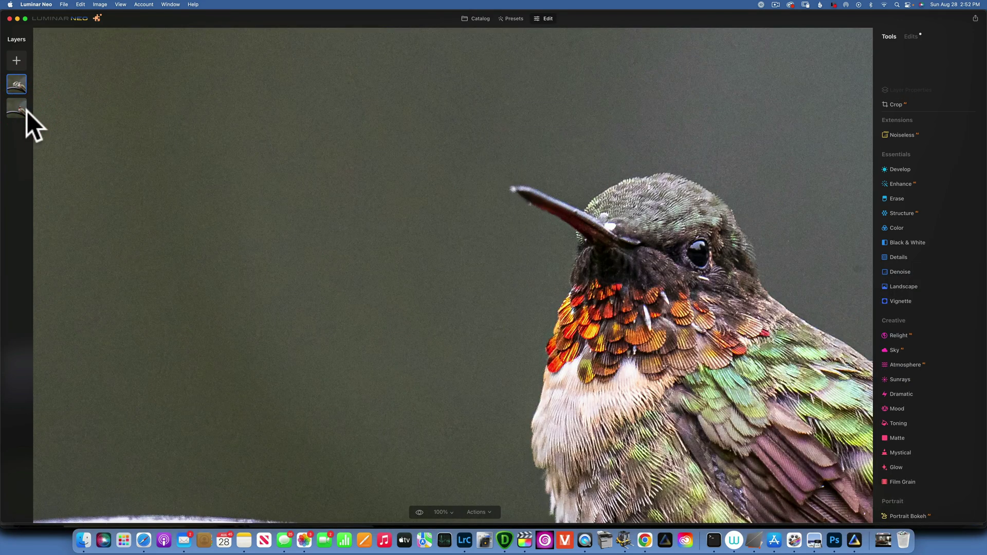
{"action": "right_click", "coordinate": [19, 83]}
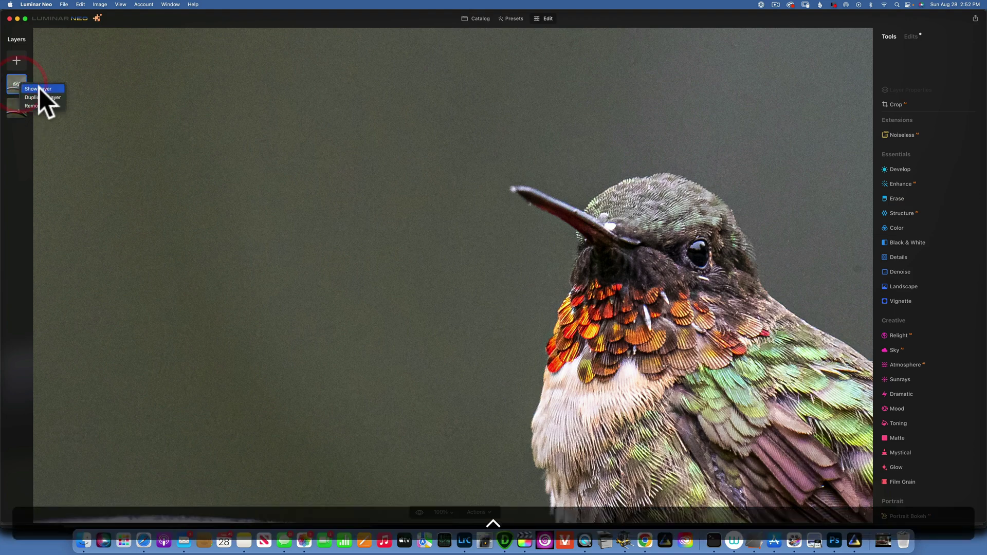
{"action": "left_click", "coordinate": [38, 88]}
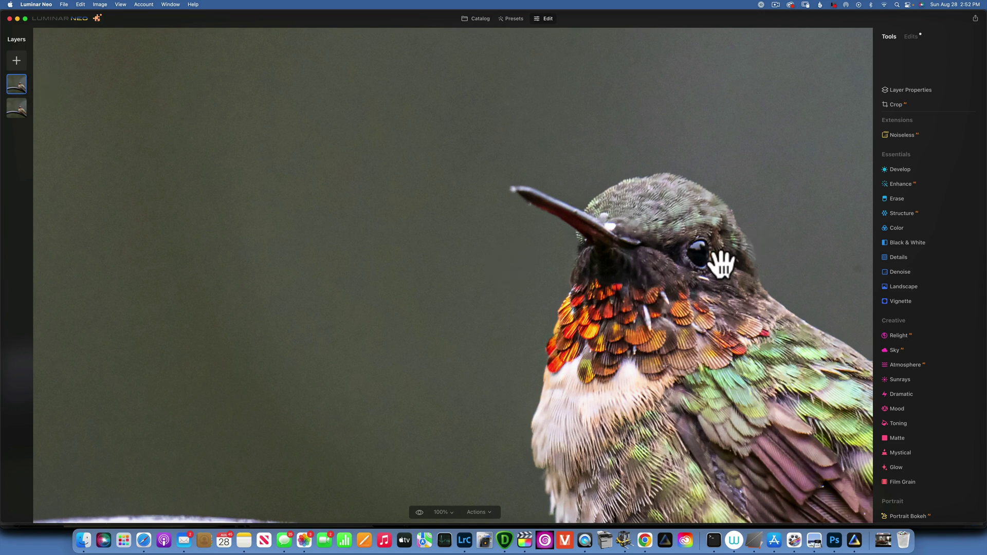
{"action": "right_click", "coordinate": [12, 84]}
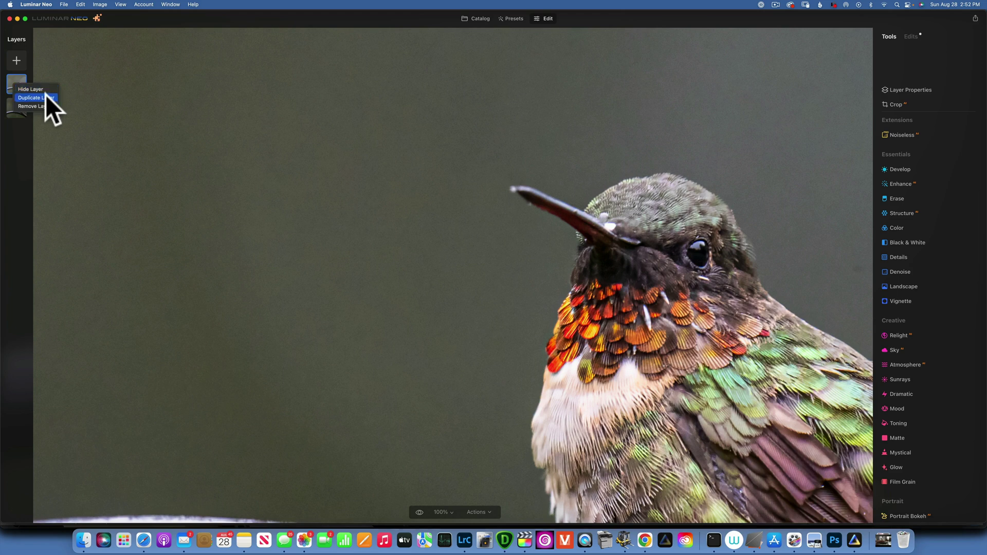
{"action": "left_click", "coordinate": [37, 89]}
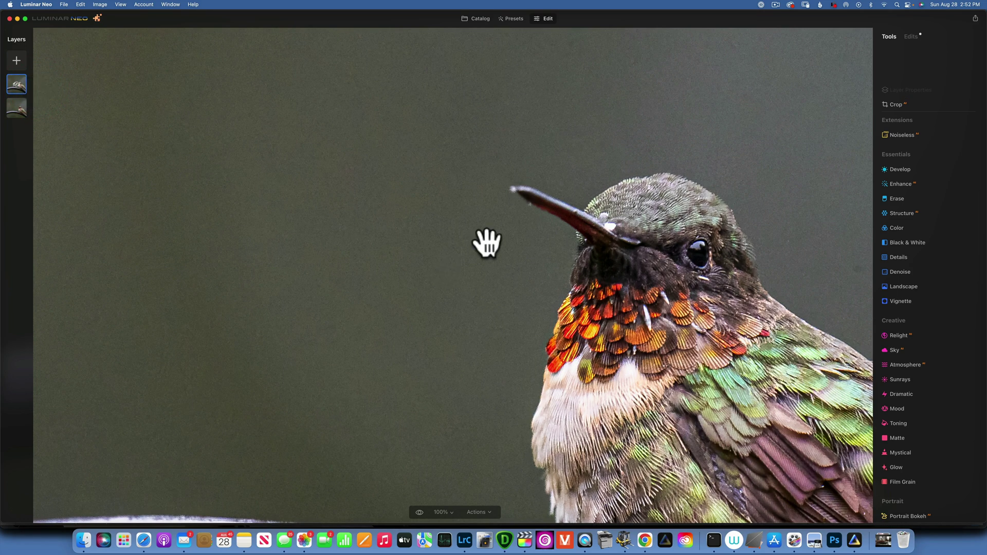
{"action": "right_click", "coordinate": [13, 86]}
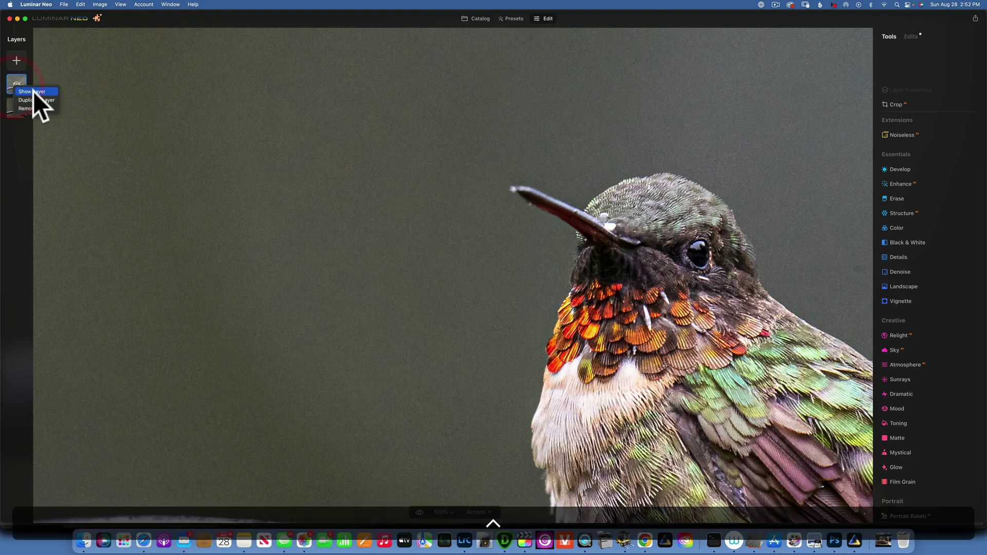
{"action": "left_click", "coordinate": [32, 91]}
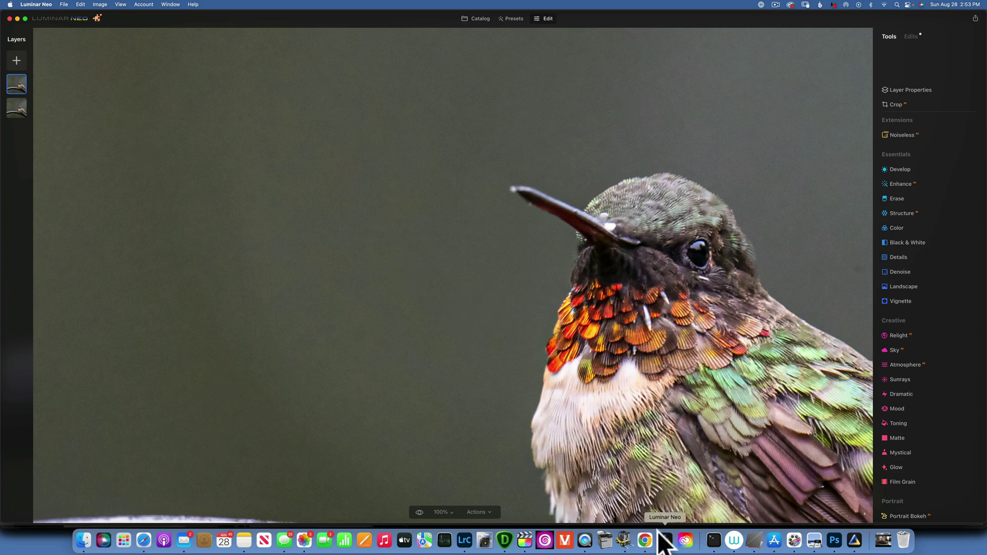
- Switch to Photoshop and duplicate the hummingbird's Layer 0 with Cmd+J
{"action": "left_click", "coordinate": [835, 540]}
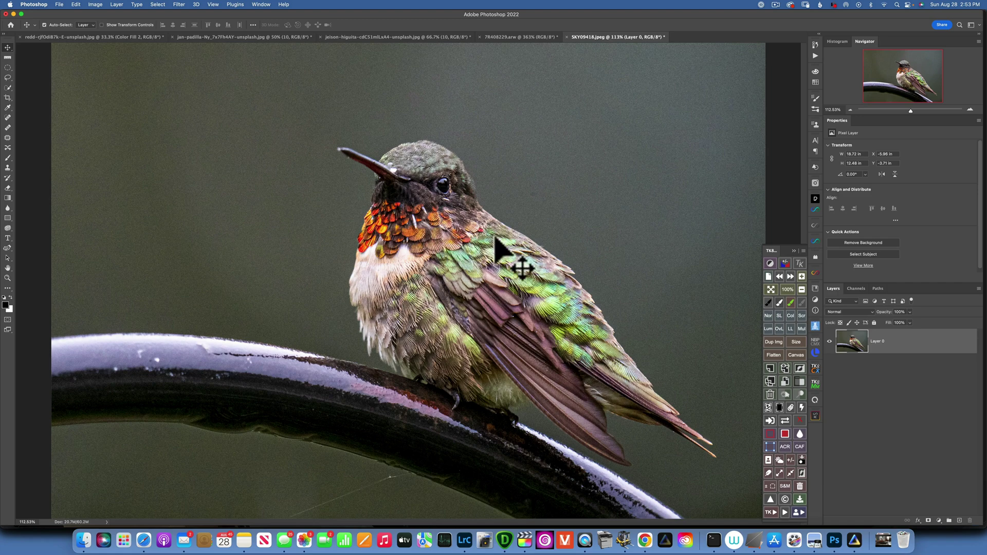
{"action": "key", "text": "super"}
{"action": "key", "text": "super+j"}
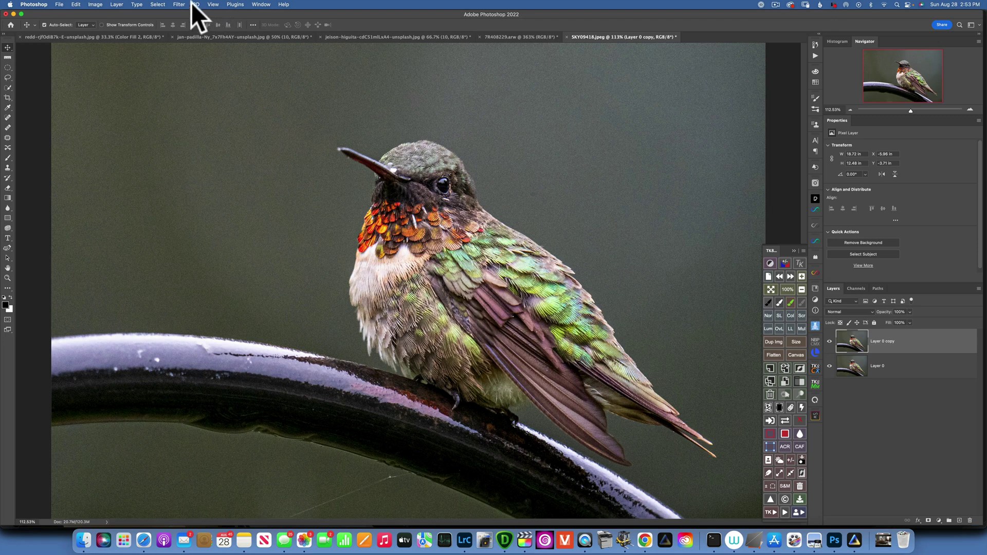
- Run Topaz DeNoise AI from the Topaz Labs filters on the copy layer
{"action": "left_click", "coordinate": [176, 3]}
{"action": "mouse_move", "coordinate": [196, 206]}
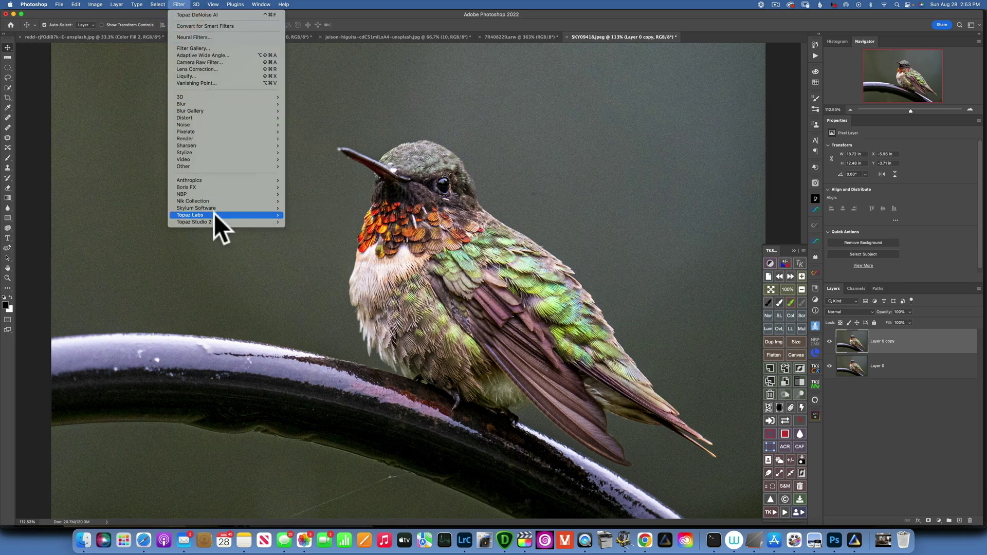
{"action": "left_click", "coordinate": [328, 214]}
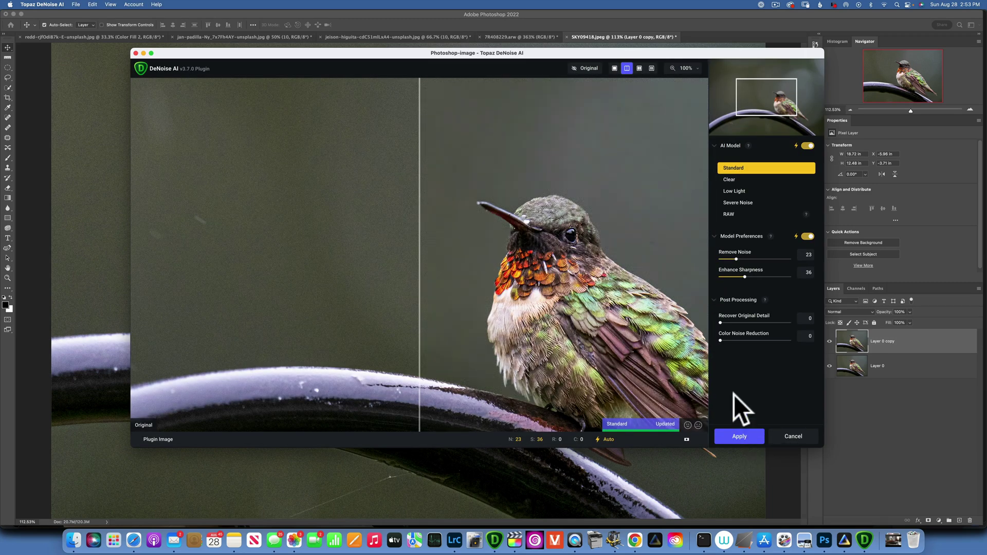
- Apply the DeNoise AI result, zoom onto the hummingbird's head, and close the TK8 panel
{"action": "left_click", "coordinate": [749, 437]}
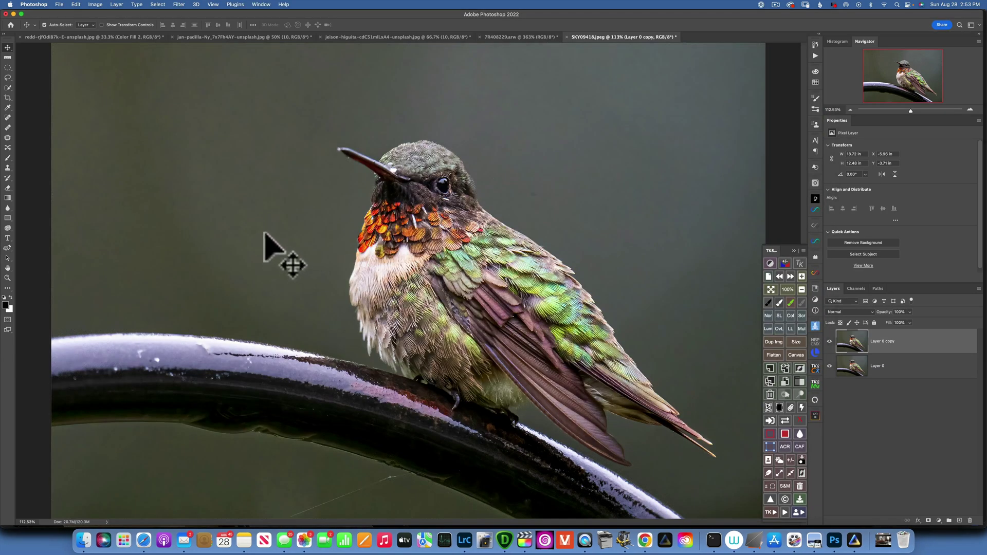
{"action": "key", "text": "z"}
{"action": "left_click_drag", "start_coordinate": [394, 206], "coordinate": [600, 436]}
{"action": "key", "text": "v"}
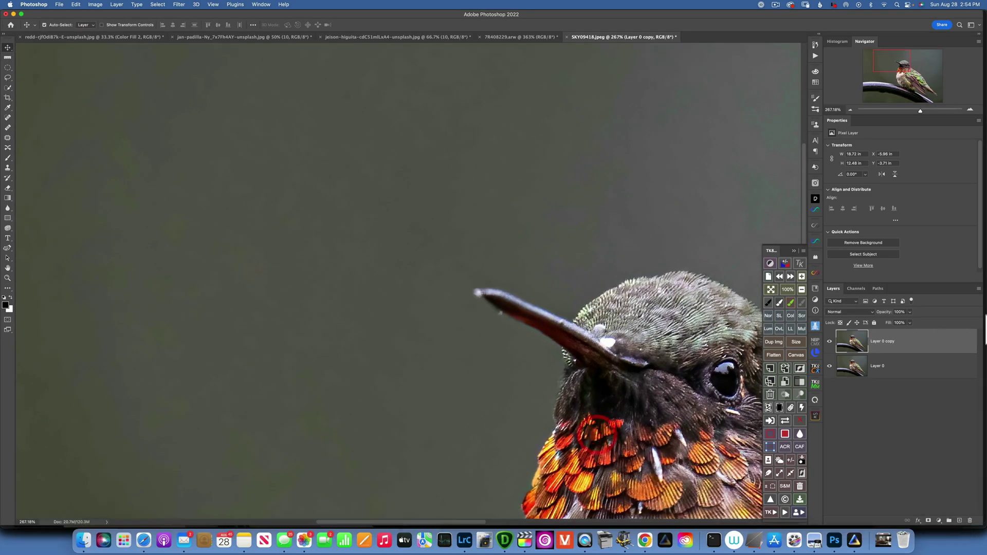
{"action": "left_click_drag", "start_coordinate": [618, 360], "coordinate": [560, 287]}
{"action": "left_click", "coordinate": [795, 251]}
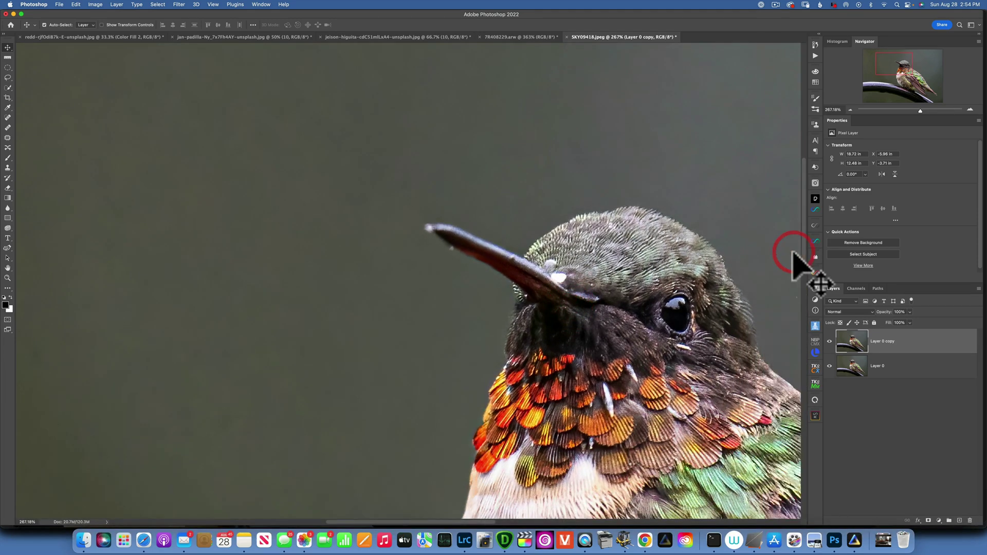
- Toggle Layer 0 copy off and on repeatedly to compare against the noisy original
{"action": "left_click", "coordinate": [830, 342]}
{"action": "left_click", "coordinate": [830, 341]}
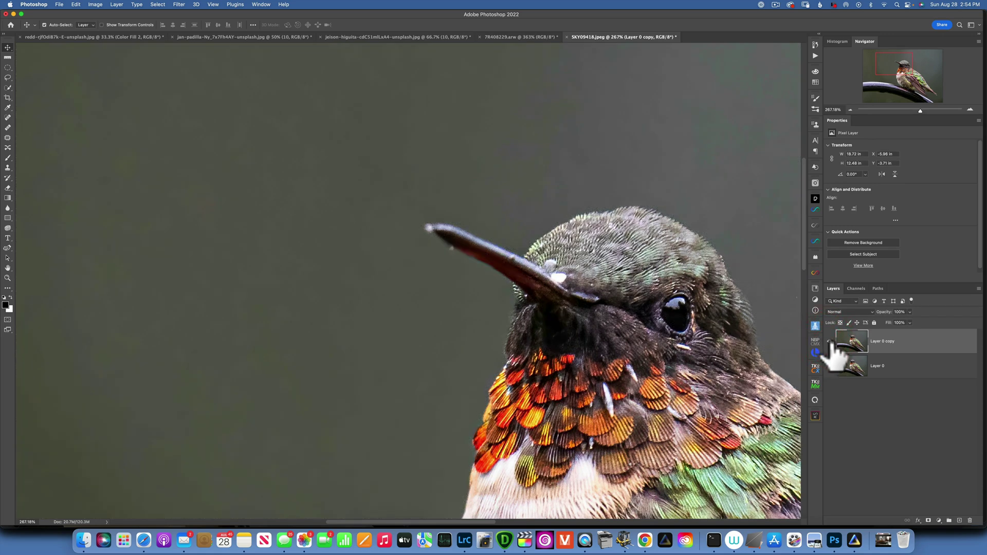
{"action": "left_click", "coordinate": [829, 341]}
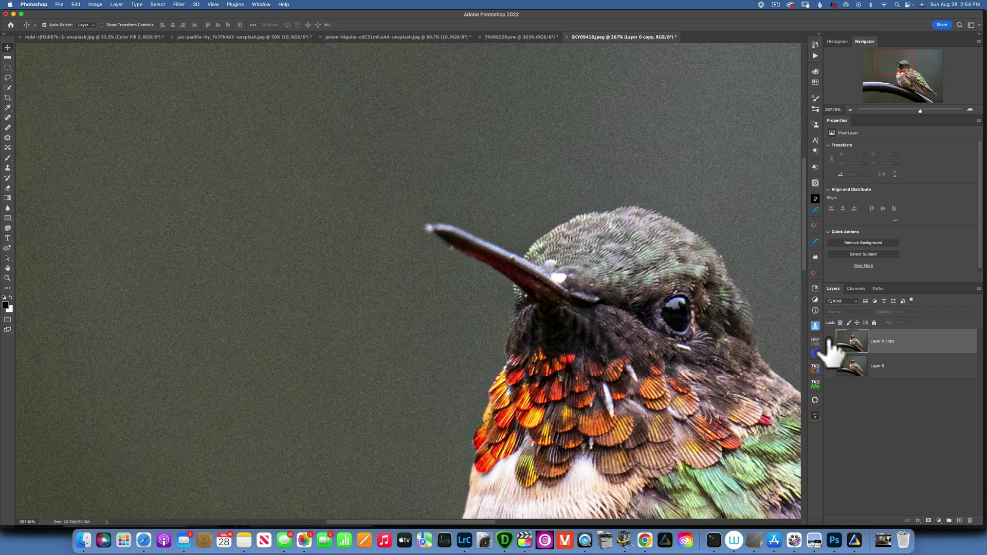
{"action": "left_click", "coordinate": [830, 341]}
{"action": "left_click", "coordinate": [829, 342]}
{"action": "left_click", "coordinate": [829, 341]}
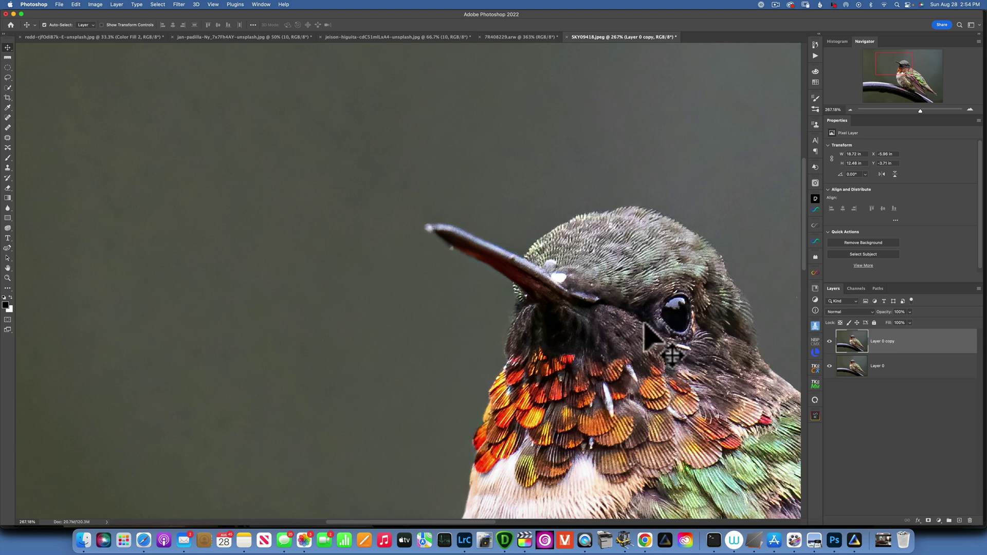
{"action": "left_click", "coordinate": [829, 342]}
{"action": "left_click", "coordinate": [830, 342]}
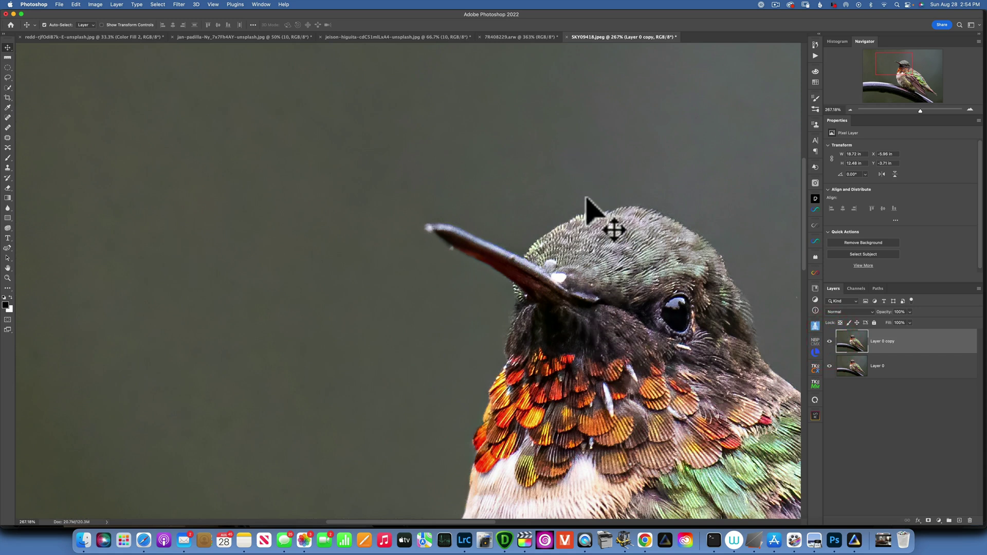
{"action": "left_click", "coordinate": [829, 341]}
{"action": "left_click", "coordinate": [829, 341]}
- Zoom closely on the beak and compare the denoised copy with the original again
{"action": "key", "text": "z"}
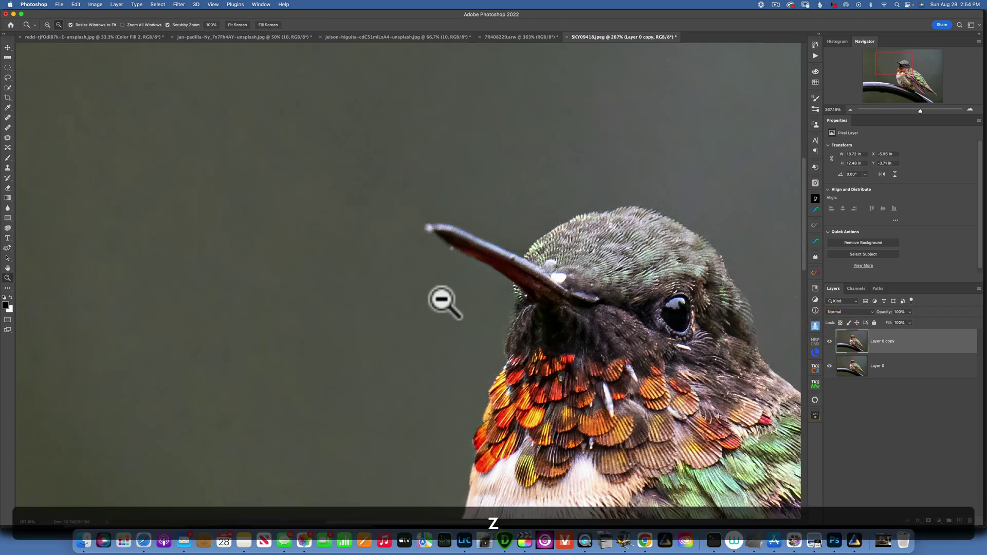
{"action": "left_click_drag", "start_coordinate": [466, 295], "coordinate": [486, 302]}
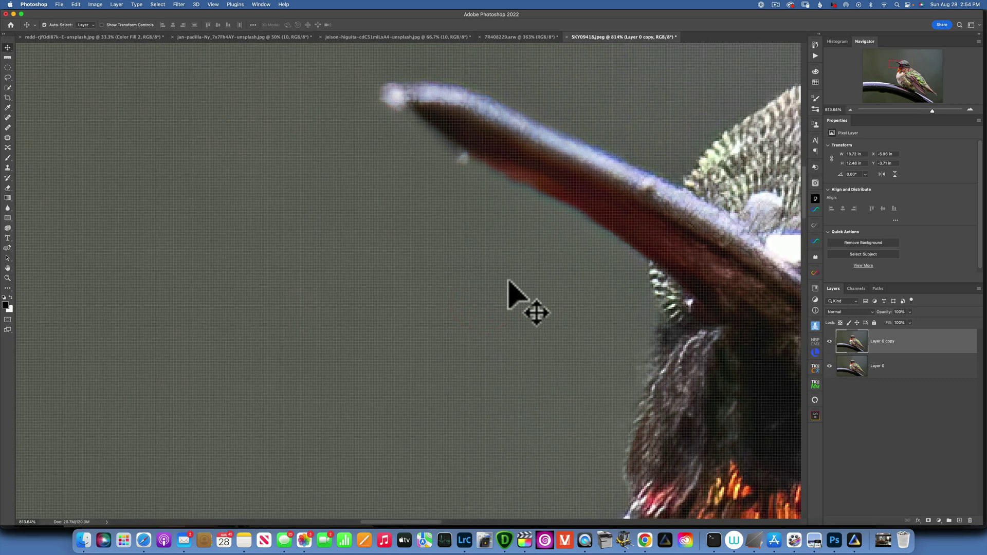
{"action": "left_click", "coordinate": [830, 341]}
{"action": "left_click", "coordinate": [830, 341]}
{"action": "left_click", "coordinate": [830, 341]}
{"action": "left_click", "coordinate": [830, 341]}
- Zoom back out and pan to bring the whole hummingbird into view
{"action": "key", "text": "z"}
{"action": "left_click_drag", "start_coordinate": [516, 294], "coordinate": [470, 285]}
{"action": "key", "text": "v"}
{"action": "key", "text": "space"}
{"action": "left_click_drag", "start_coordinate": [624, 347], "coordinate": [462, 245]}
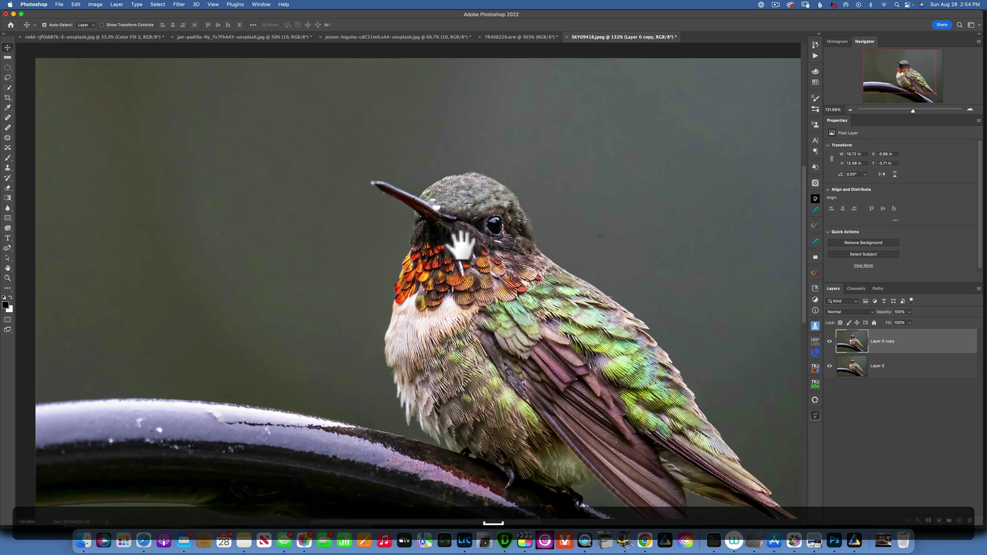
- Switch to Luminar Neo, open the market clock photo in Edit, and zoom to 200% on the clock
{"action": "left_click", "coordinate": [855, 541]}
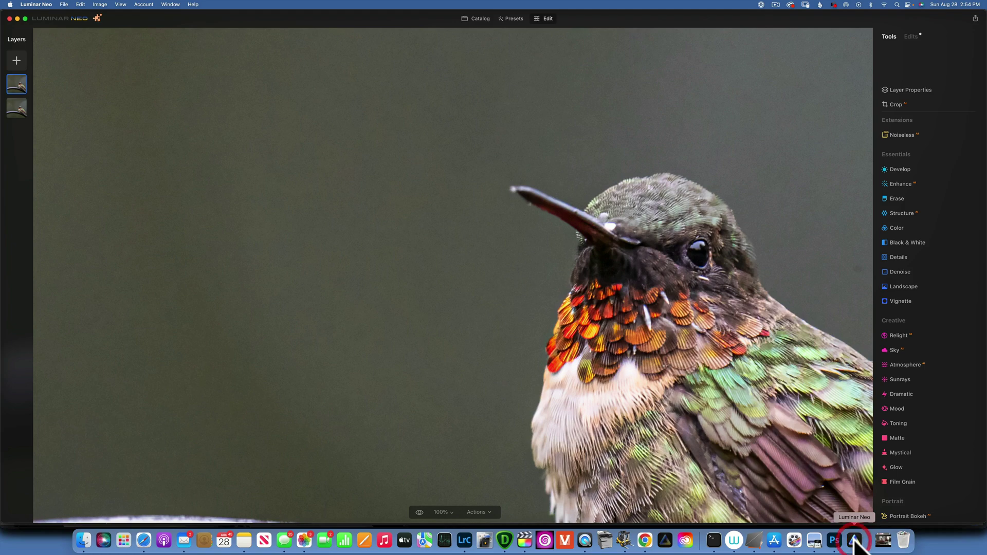
{"action": "left_click", "coordinate": [479, 18]}
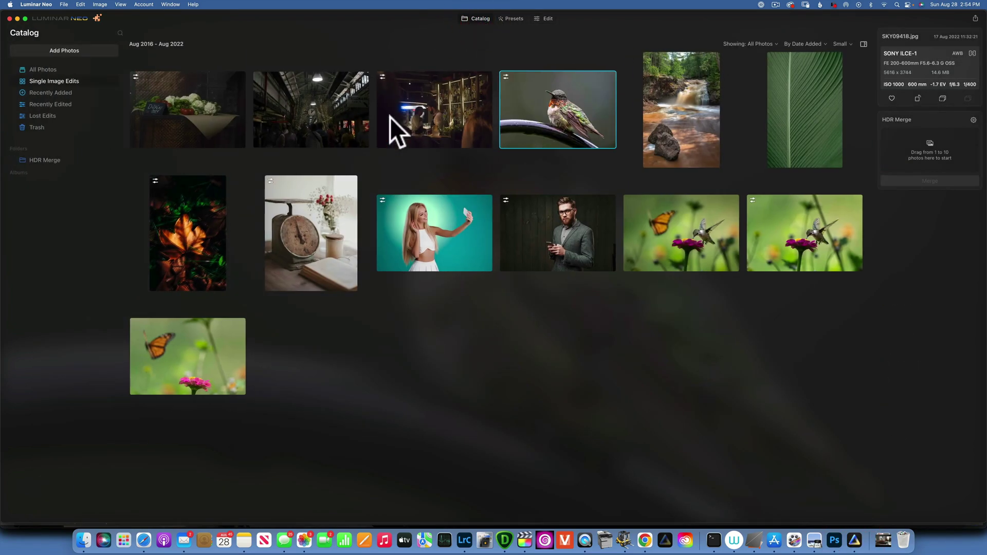
{"action": "double_click", "coordinate": [314, 104]}
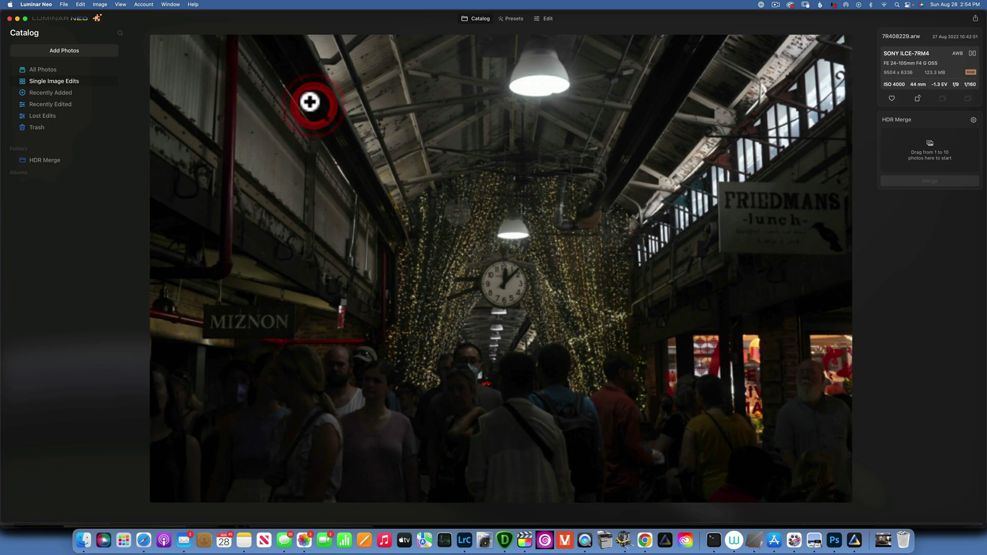
{"action": "left_click", "coordinate": [547, 19]}
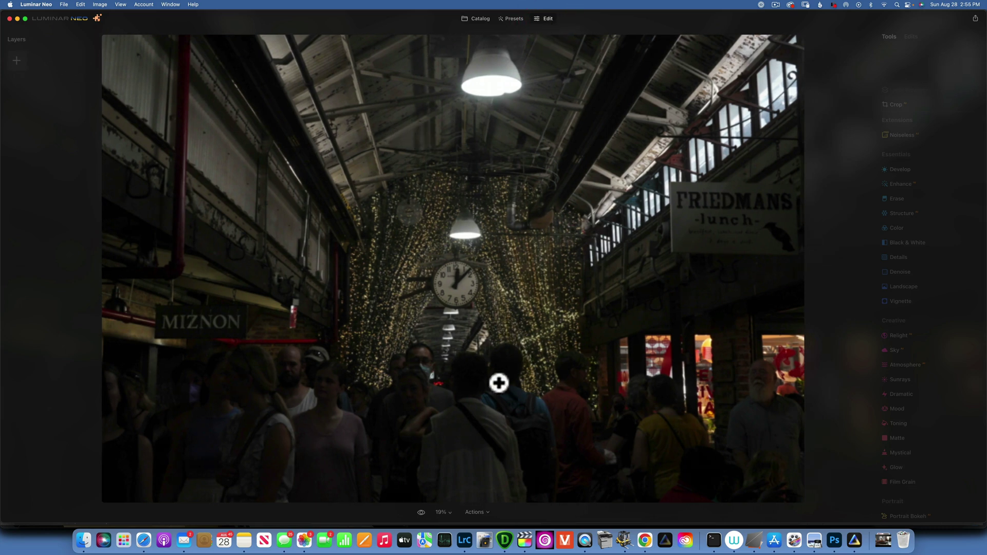
{"action": "left_click", "coordinate": [448, 511]}
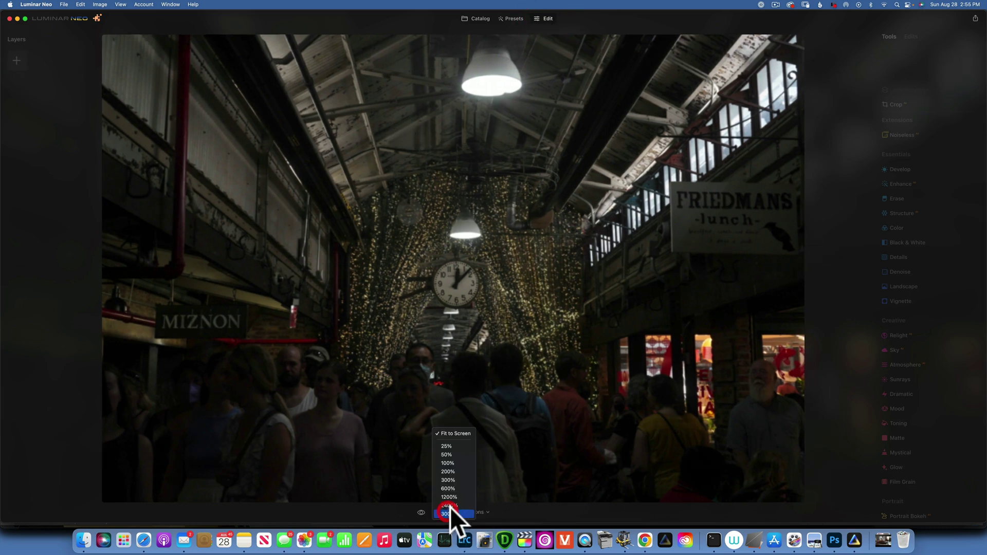
{"action": "left_click", "coordinate": [459, 472]}
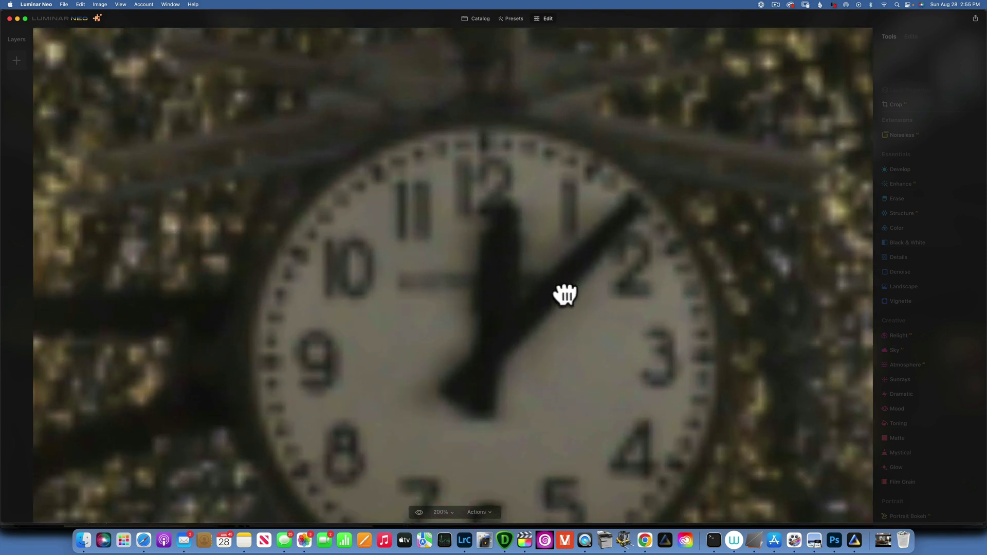
{"action": "left_click_drag", "start_coordinate": [565, 283], "coordinate": [551, 203]}
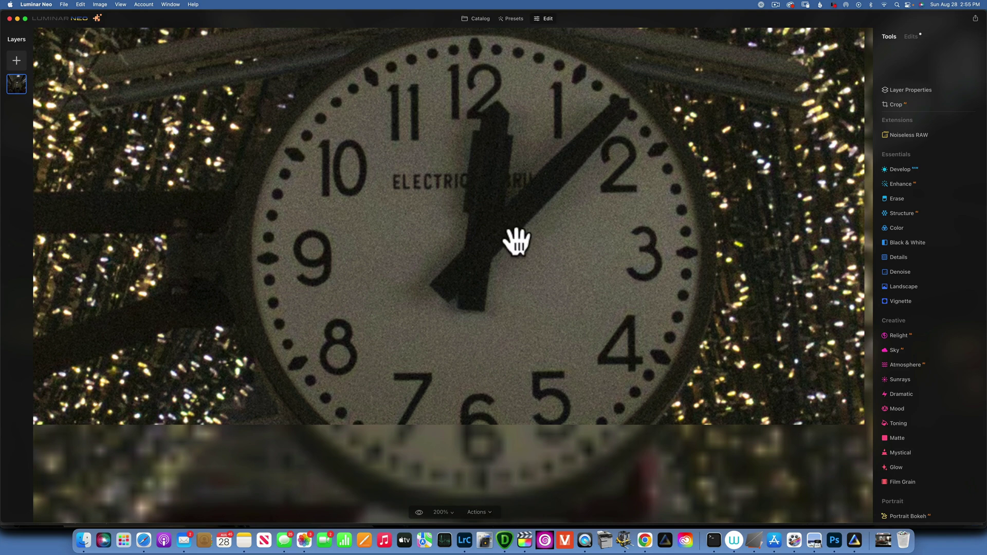
- Reopen the market clock photo from the catalog and re-centre the clock face at 200%
{"action": "left_click", "coordinate": [483, 18]}
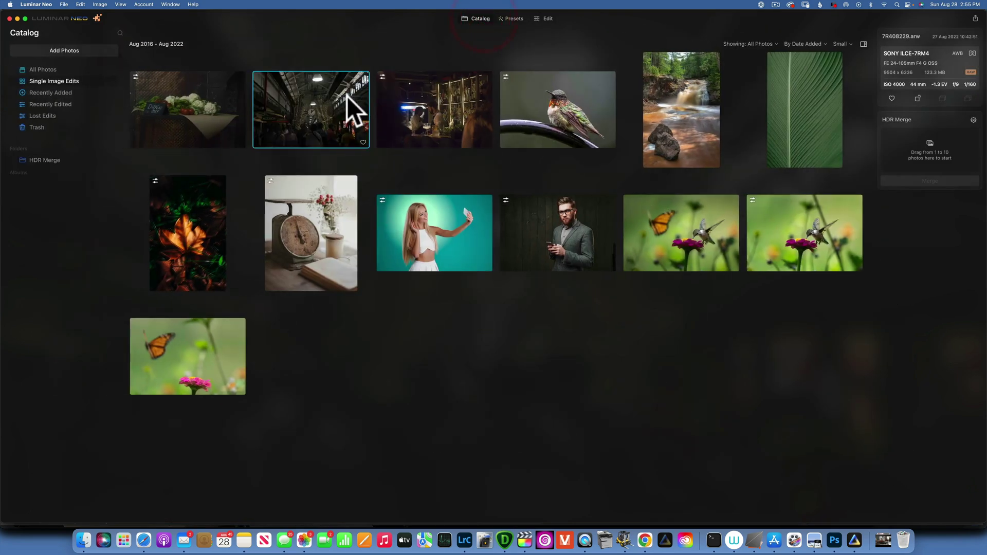
{"action": "double_click", "coordinate": [340, 106]}
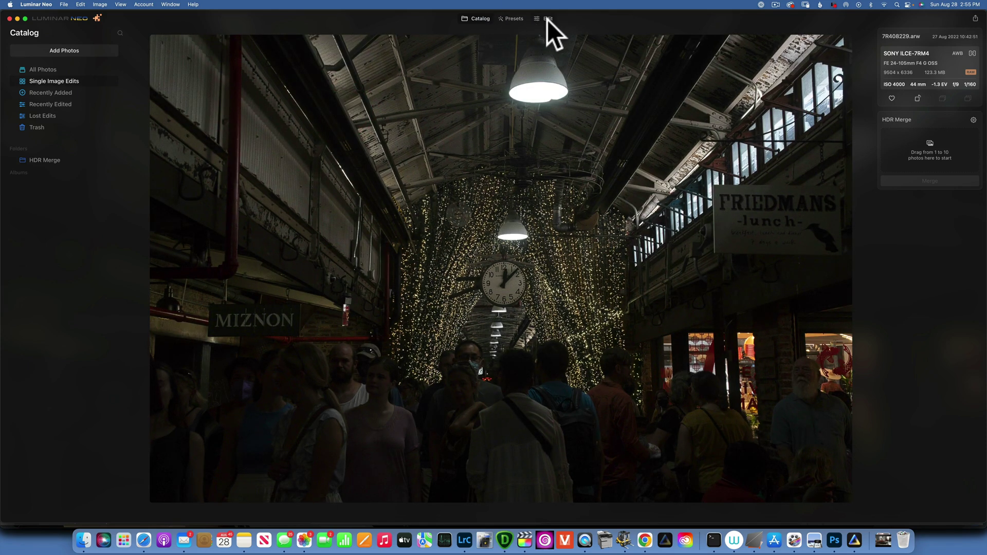
{"action": "left_click", "coordinate": [546, 18]}
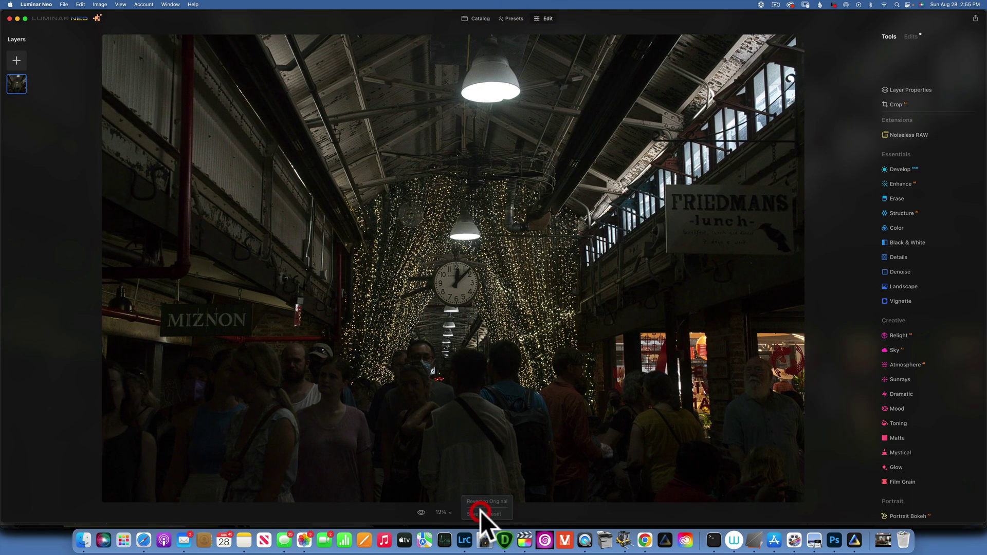
{"action": "left_click", "coordinate": [441, 511]}
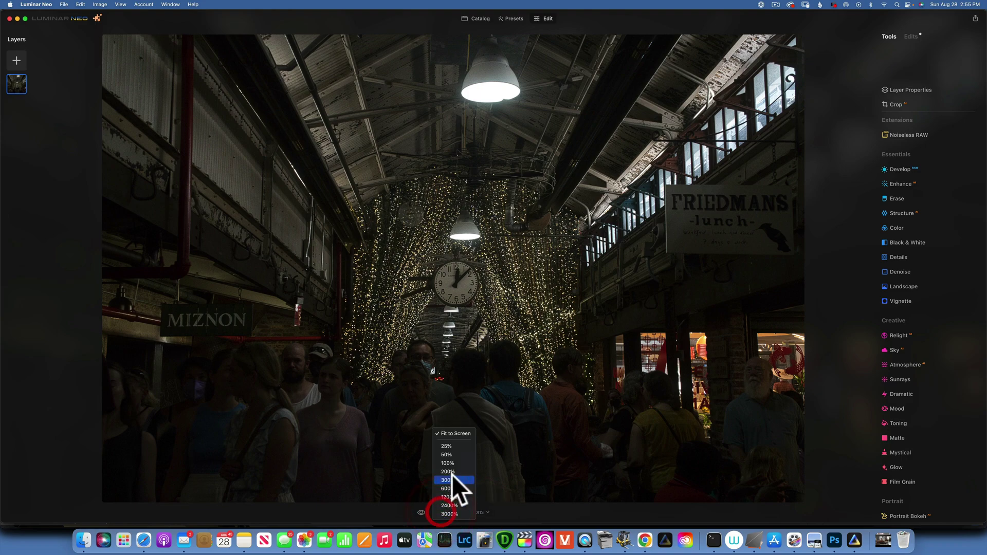
{"action": "left_click", "coordinate": [453, 472]}
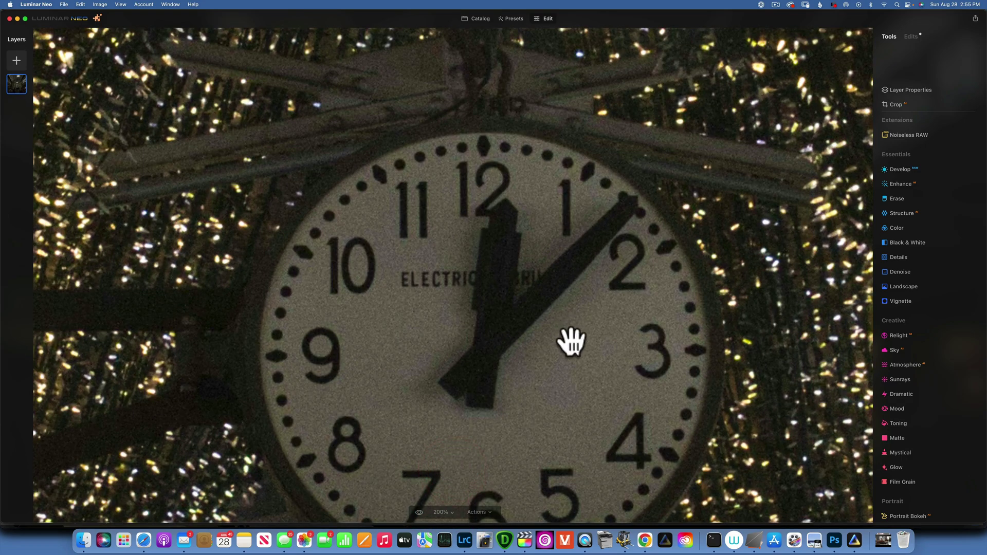
{"action": "left_click_drag", "start_coordinate": [572, 340], "coordinate": [557, 266]}
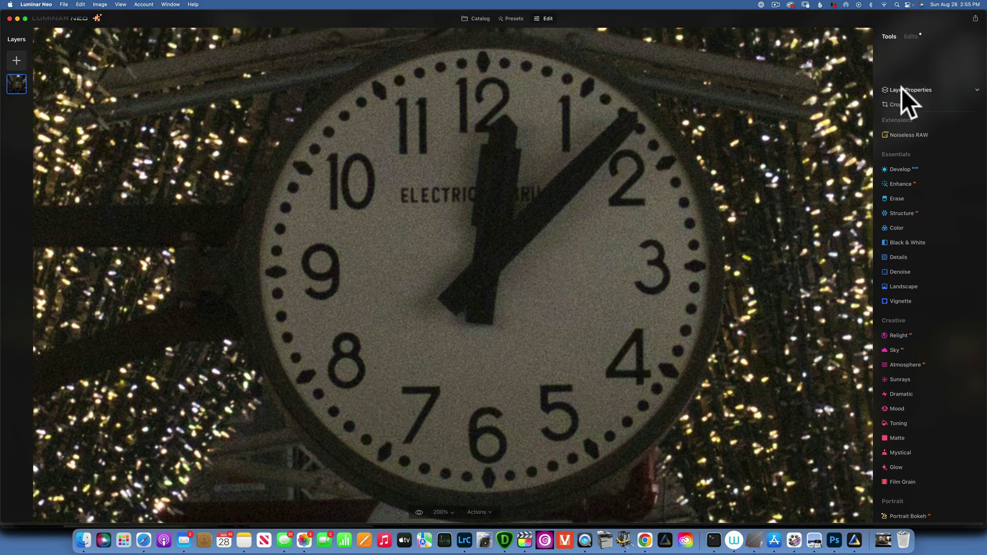
- Apply Noiseless RAW's Middle strength: Noise Reduction 50, Color 50, Detail 50, Sharpness 30
{"action": "left_click", "coordinate": [911, 135]}
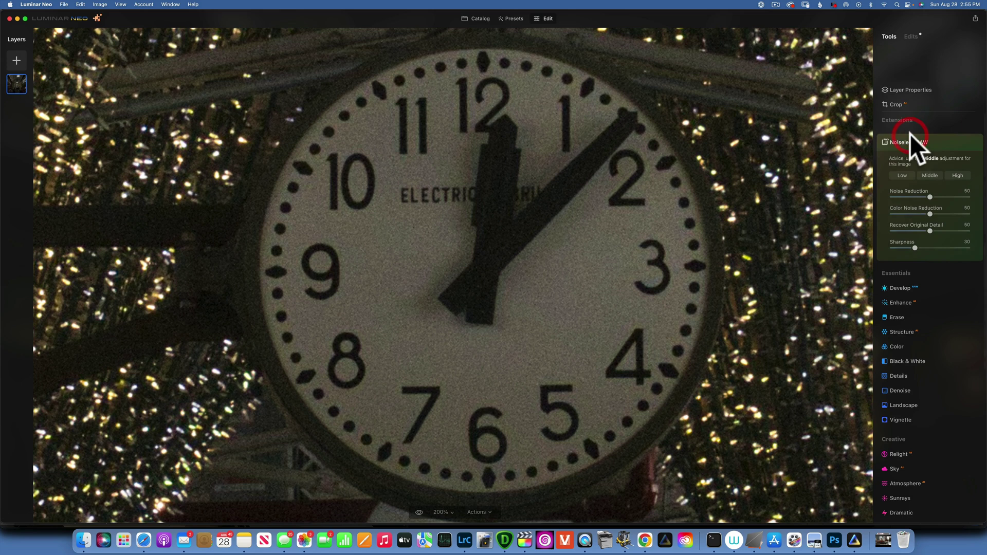
{"action": "left_click", "coordinate": [929, 175]}
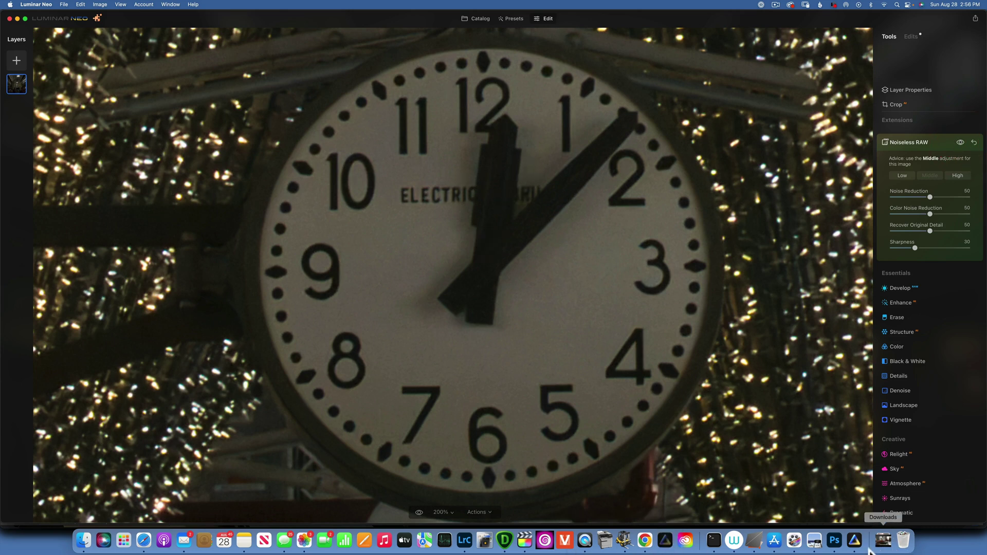
- Bring up the 7R4 clock photo in Photoshop and zoom in centred on the clock
{"action": "left_click", "coordinate": [834, 540]}
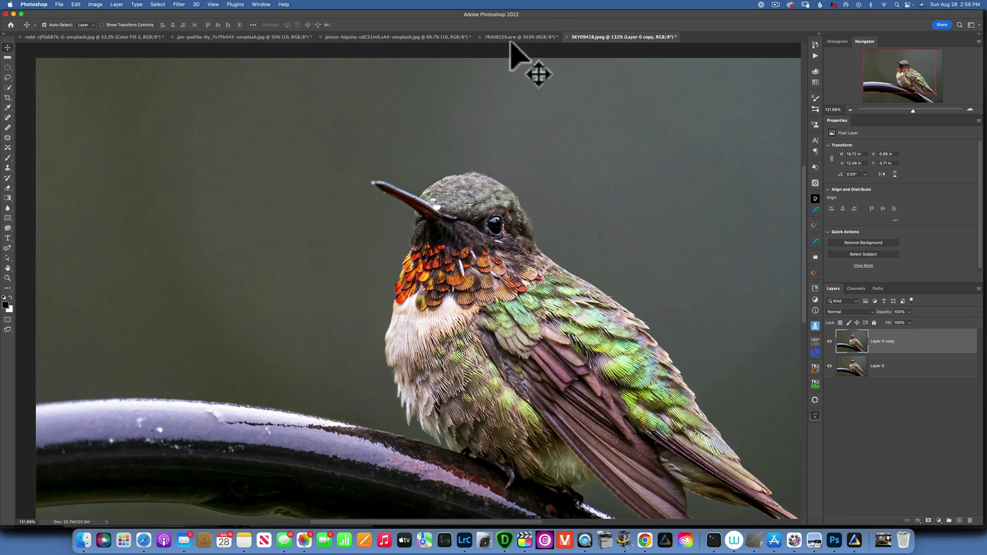
{"action": "left_click", "coordinate": [517, 37]}
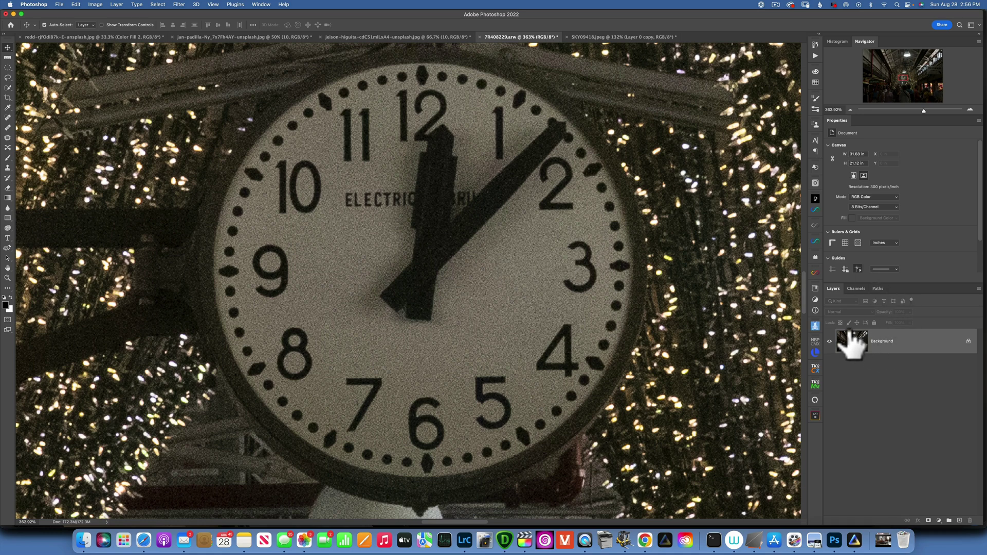
{"action": "key", "text": "super+0"}
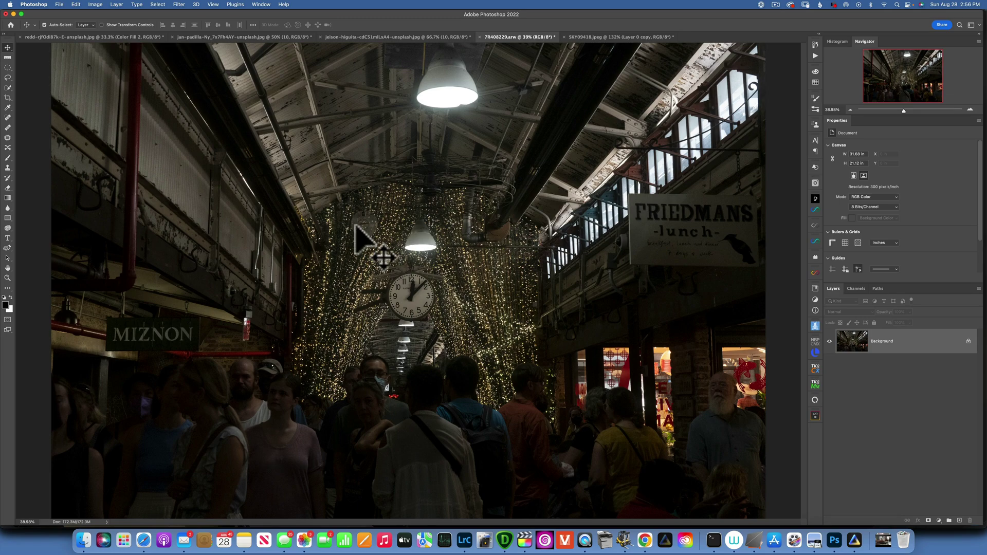
{"action": "key", "text": "z"}
{"action": "left_click_drag", "start_coordinate": [432, 293], "coordinate": [490, 289]}
{"action": "key", "text": "v"}
{"action": "key", "text": "space"}
{"action": "left_click_drag", "start_coordinate": [431, 332], "coordinate": [503, 292]}
{"action": "left_click", "coordinate": [507, 291]}
- Zoom out slightly and duplicate the Background into Layer 1
{"action": "key", "text": "z"}
{"action": "key", "text": "v"}
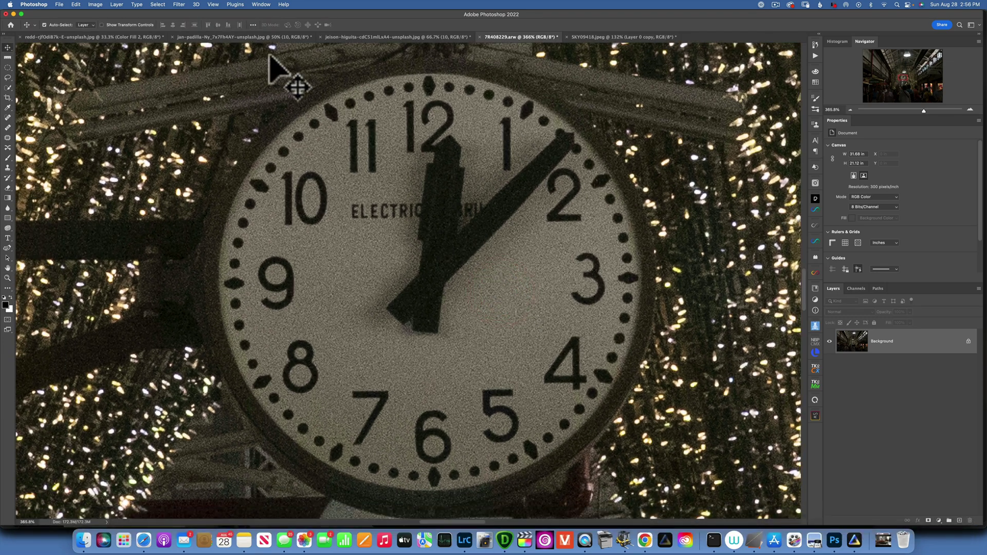
{"action": "key", "text": "super+j"}
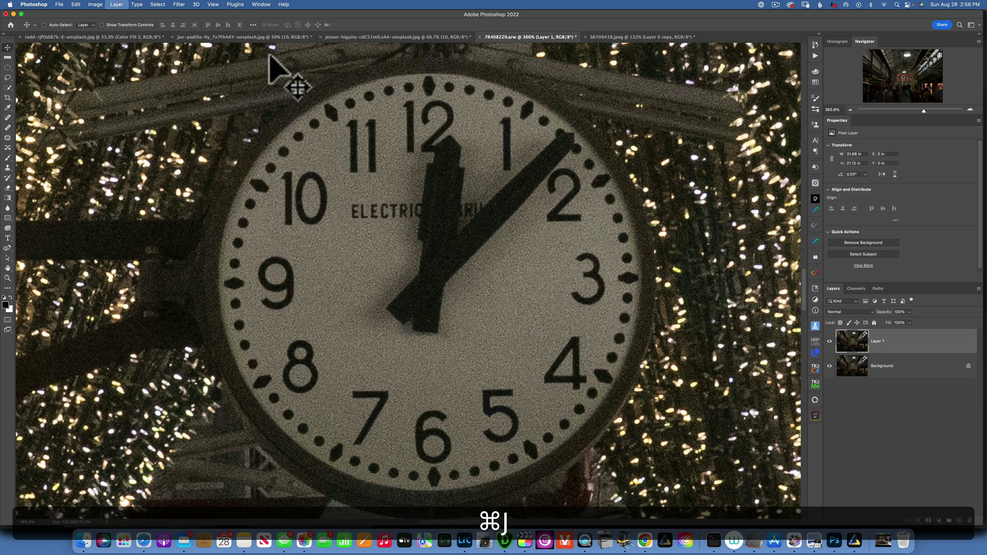
- Denoise Layer 1 in Topaz DeNoise AI with Standard model, Remove Noise 21, Sharpness 33
{"action": "left_click", "coordinate": [175, 2]}
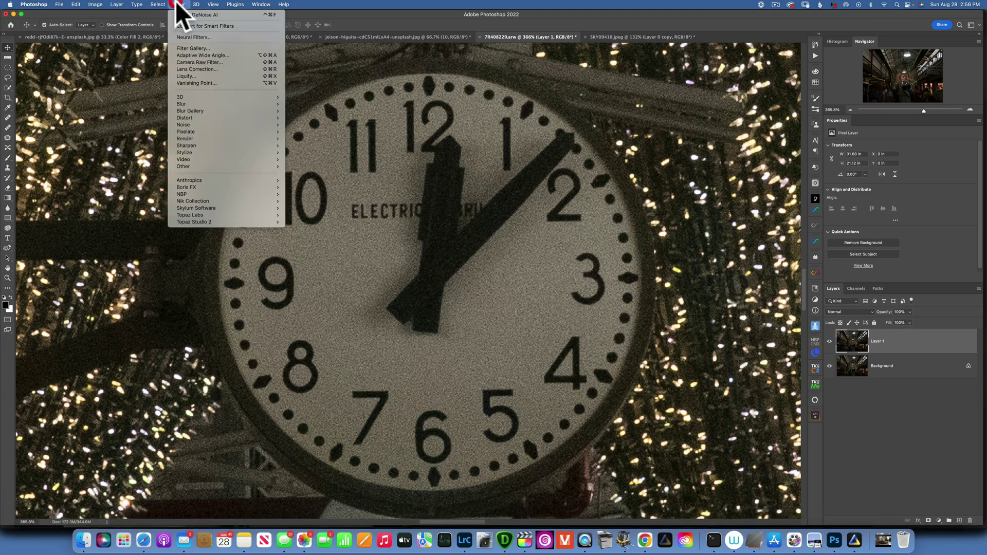
{"action": "mouse_move", "coordinate": [210, 215]}
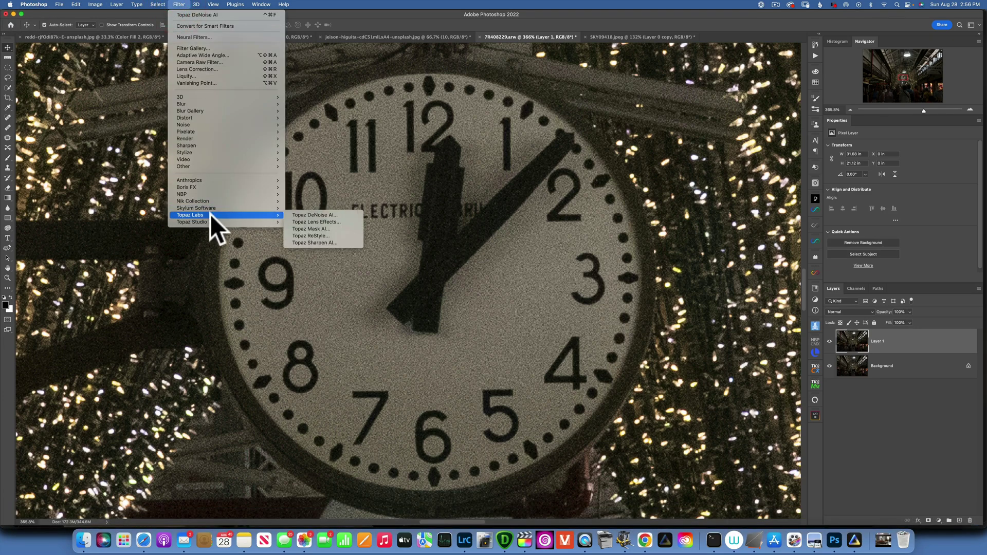
{"action": "left_click", "coordinate": [325, 214]}
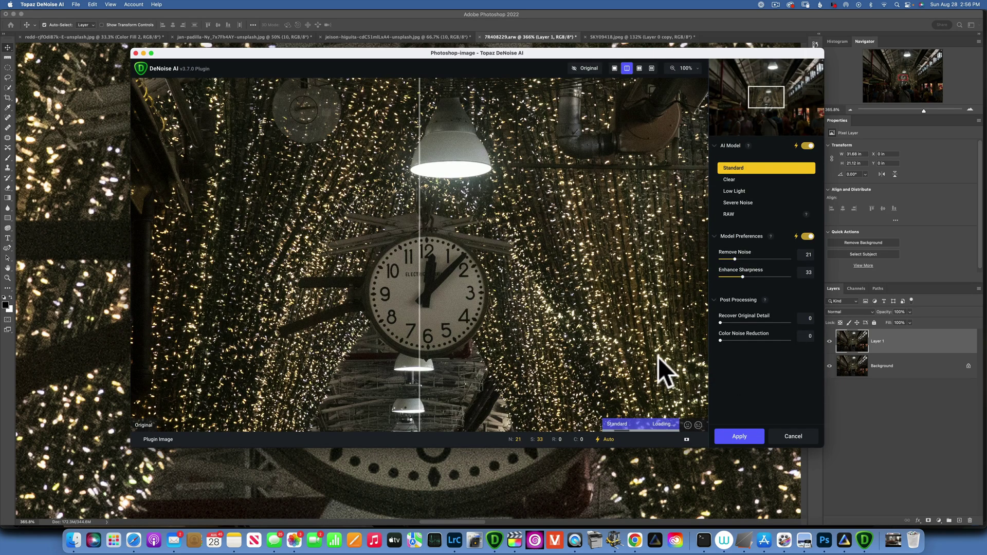
{"action": "left_click", "coordinate": [741, 437]}
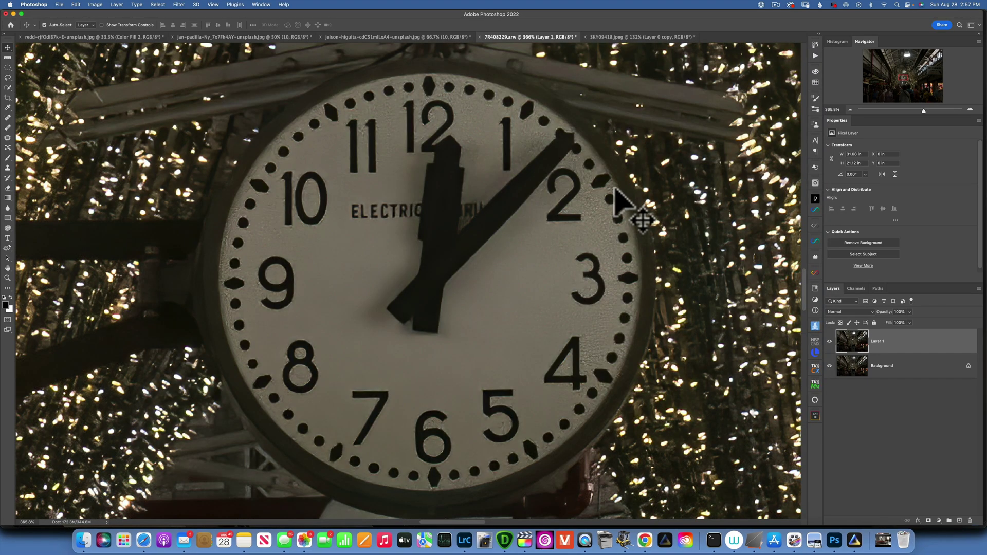
- Toggle Layer 1 to compare Topaz's result with the noisy clock, then return to Luminar Neo
{"action": "left_click", "coordinate": [830, 341]}
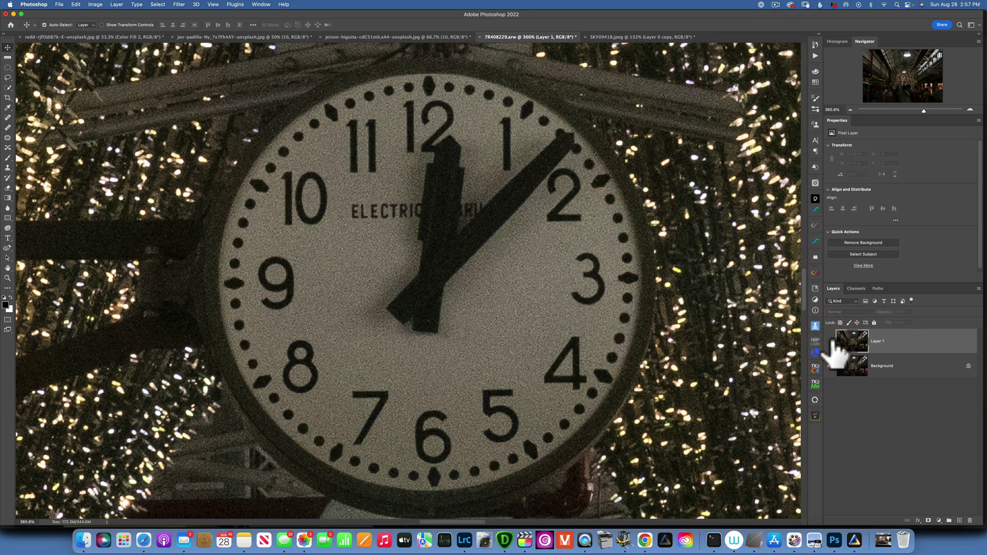
{"action": "left_click", "coordinate": [830, 342]}
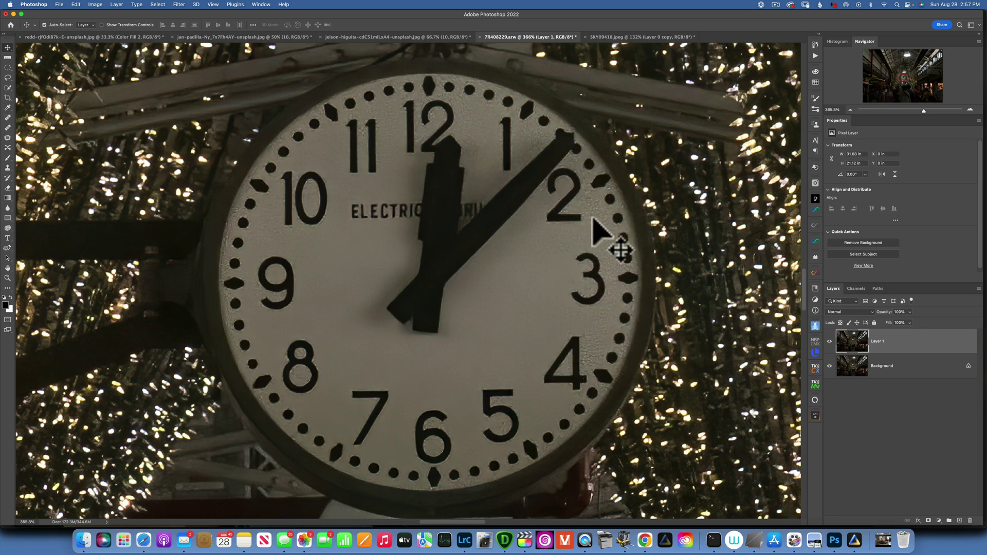
{"action": "left_click", "coordinate": [829, 342]}
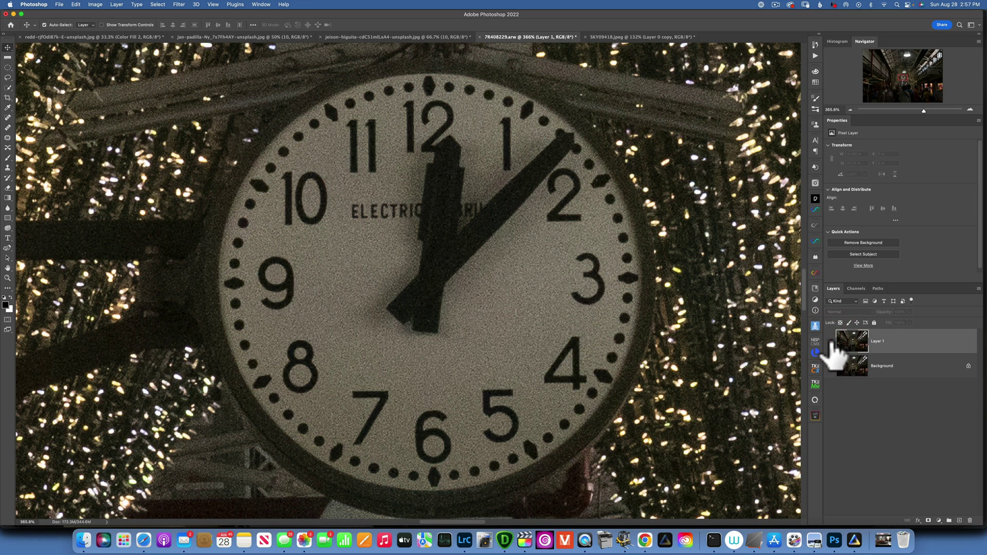
{"action": "left_click", "coordinate": [830, 341]}
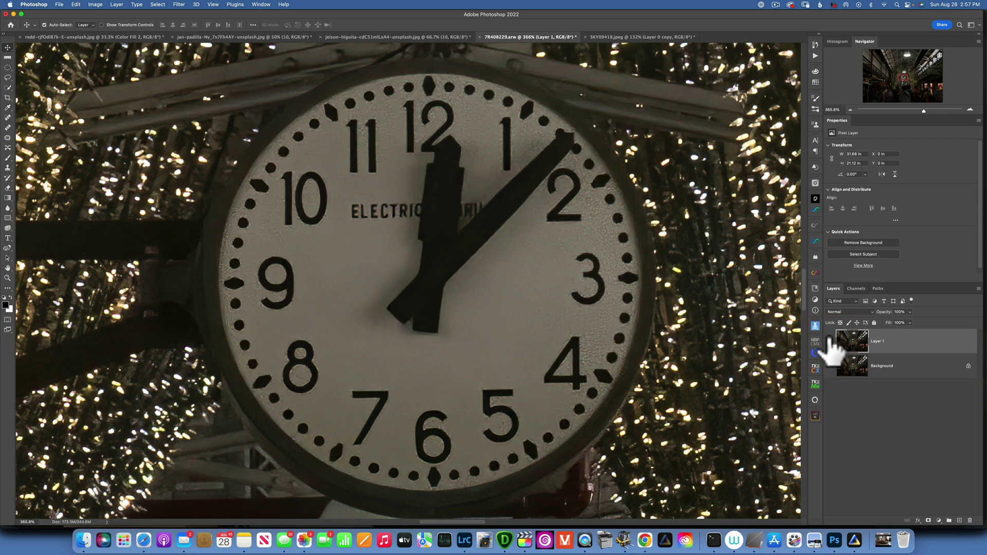
{"action": "left_click", "coordinate": [829, 342]}
{"action": "left_click", "coordinate": [830, 342]}
{"action": "left_click", "coordinate": [854, 540]}
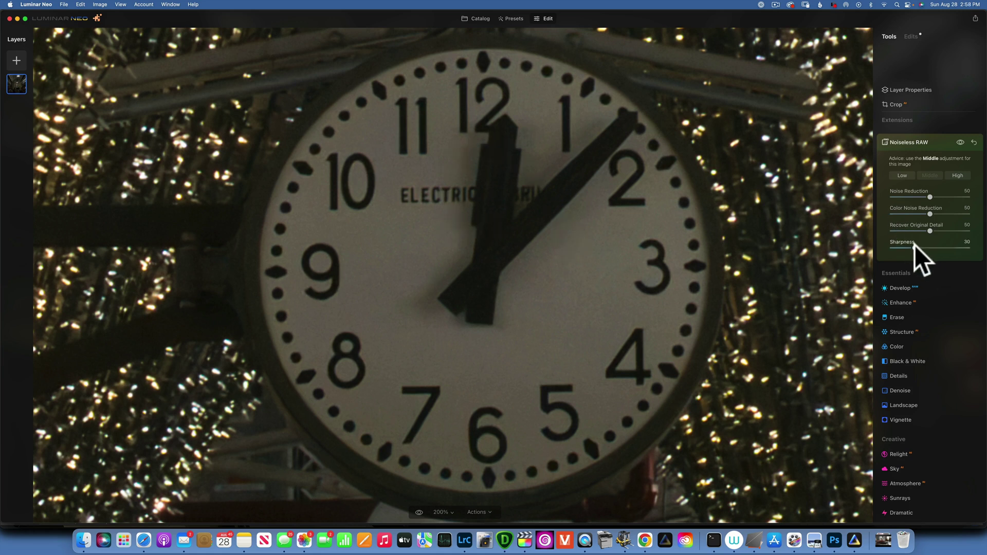
- Try Noiseless RAW sharpness at 100, reset it to 30, then bring Photoshop forward
{"action": "left_click_drag", "start_coordinate": [915, 247], "coordinate": [979, 247]}
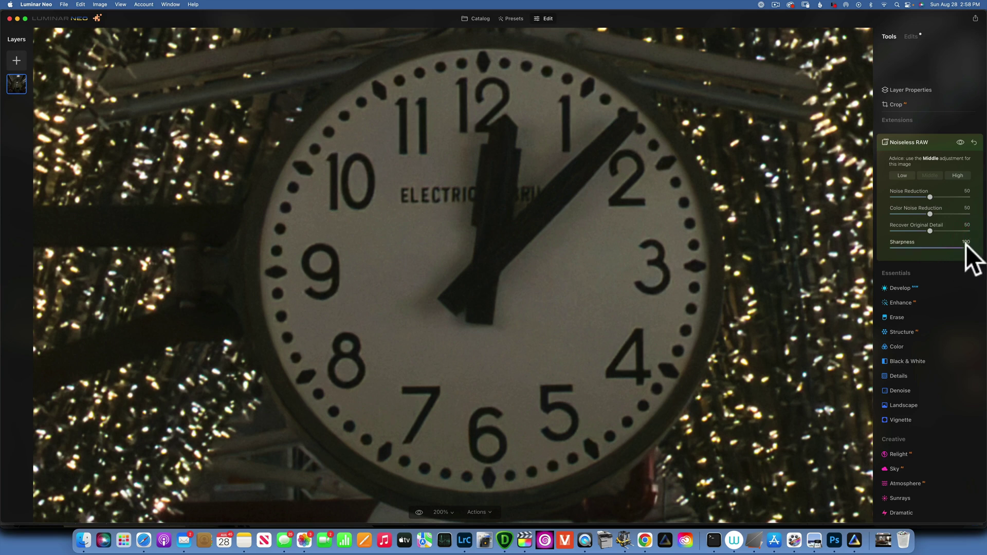
{"action": "double_click", "coordinate": [909, 241]}
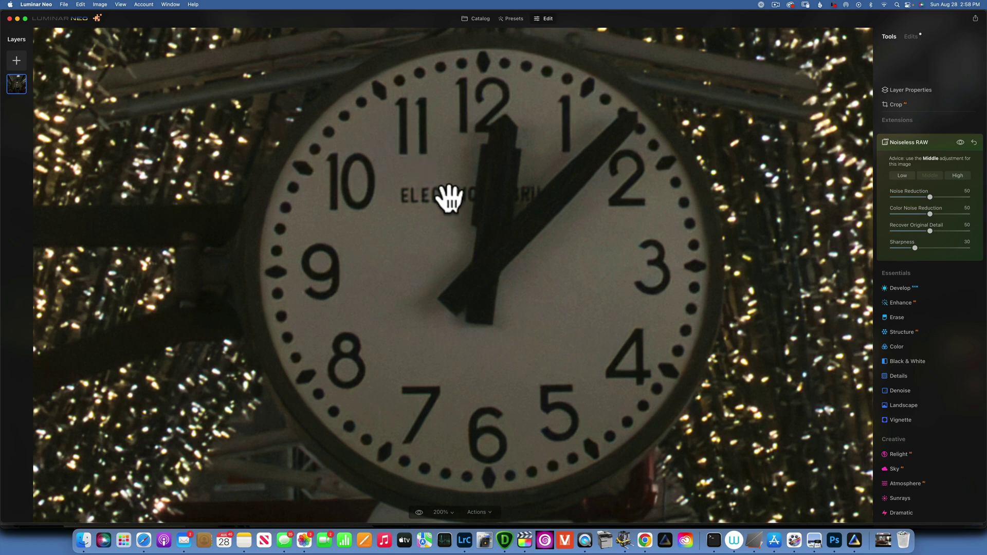
{"action": "left_click", "coordinate": [835, 540]}
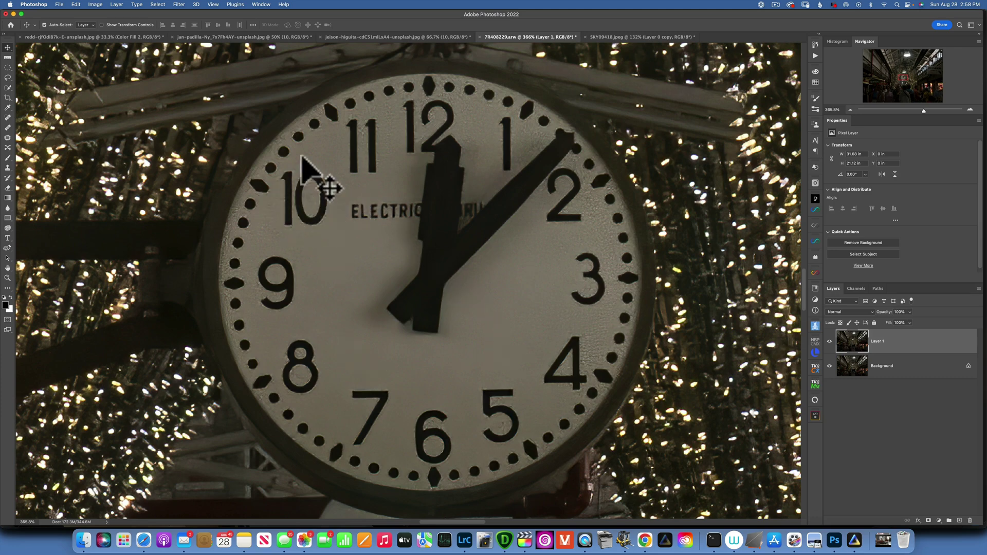
- Return to Luminar Neo's clock photo with Noiseless RAW at Noise Reduction 50, Sharpness 30
{"action": "left_click", "coordinate": [854, 540]}
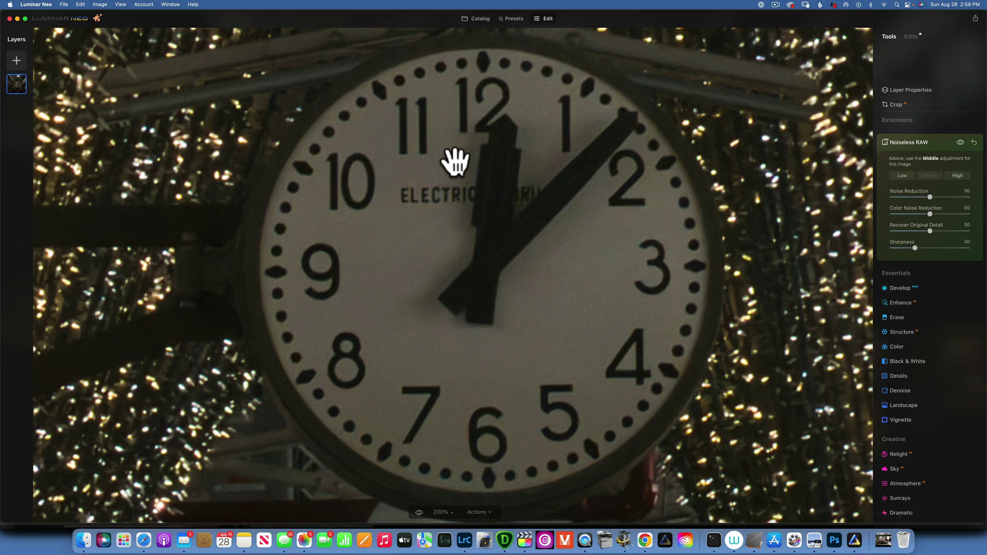